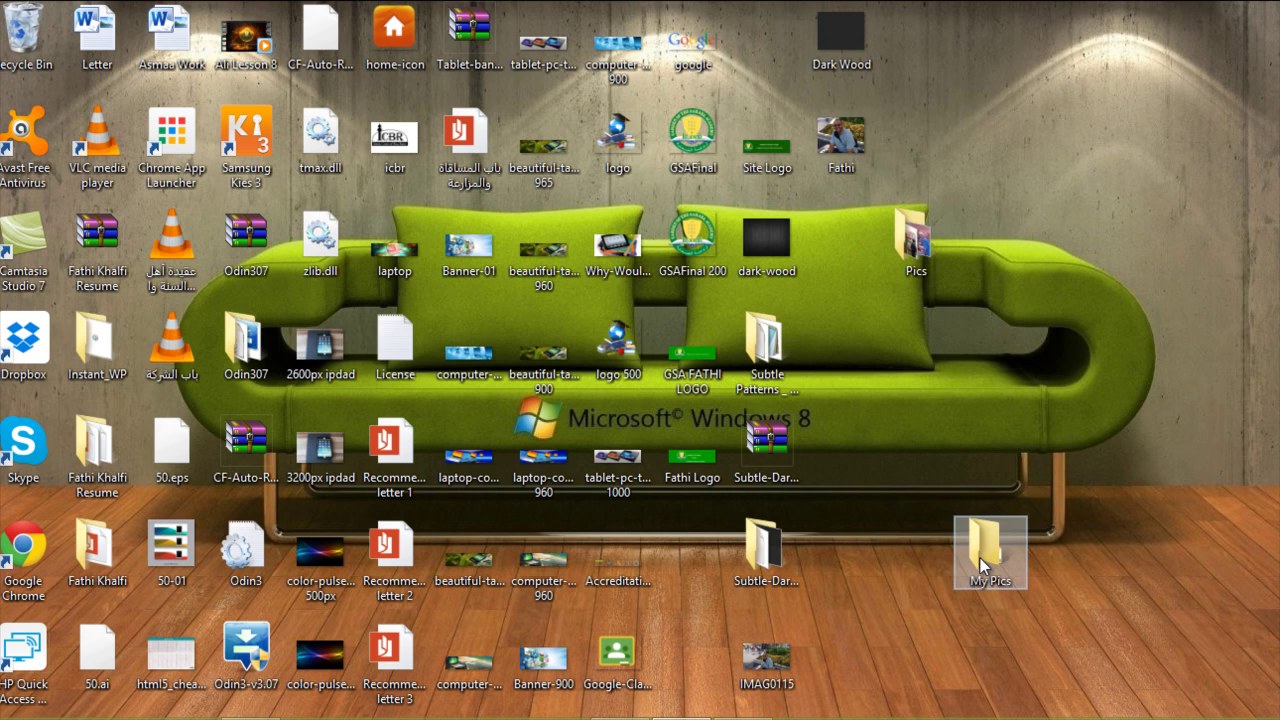
# Create a desktop folder named 'MySlideshow pics', then open the My Pics folder
pyautogui.rightClick(1005, 391)
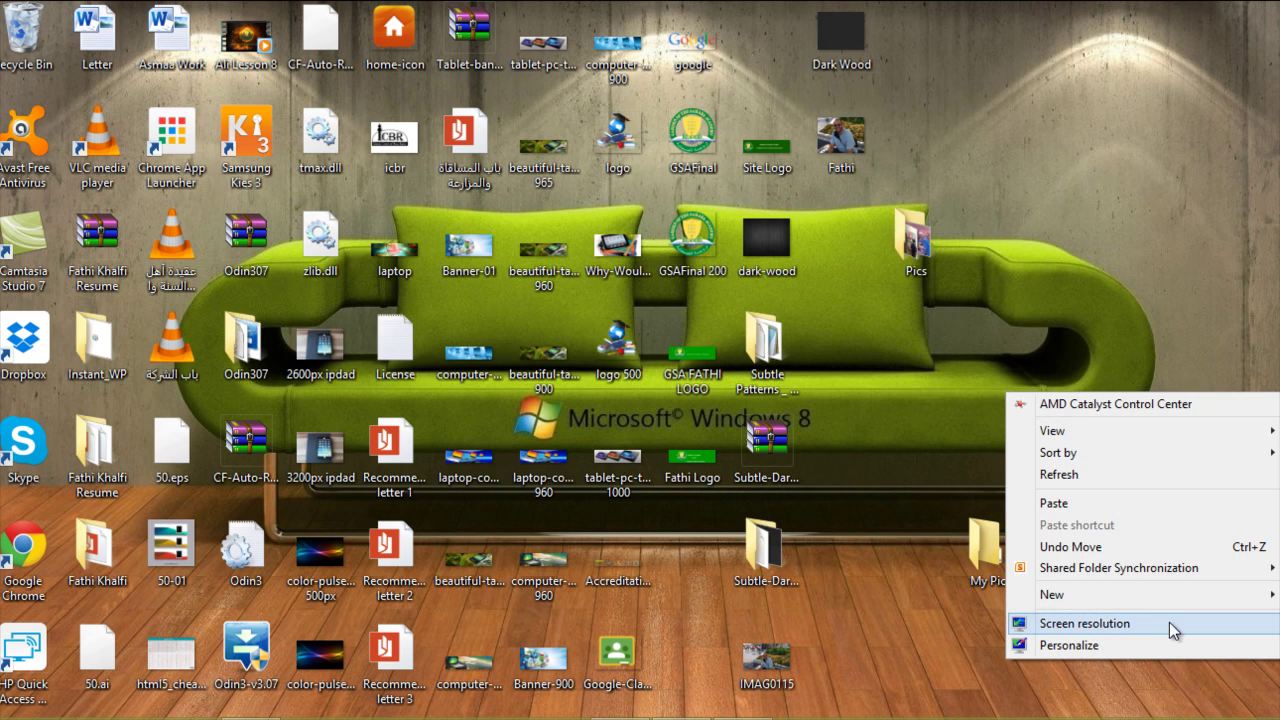
pyautogui.moveTo(1178, 592)
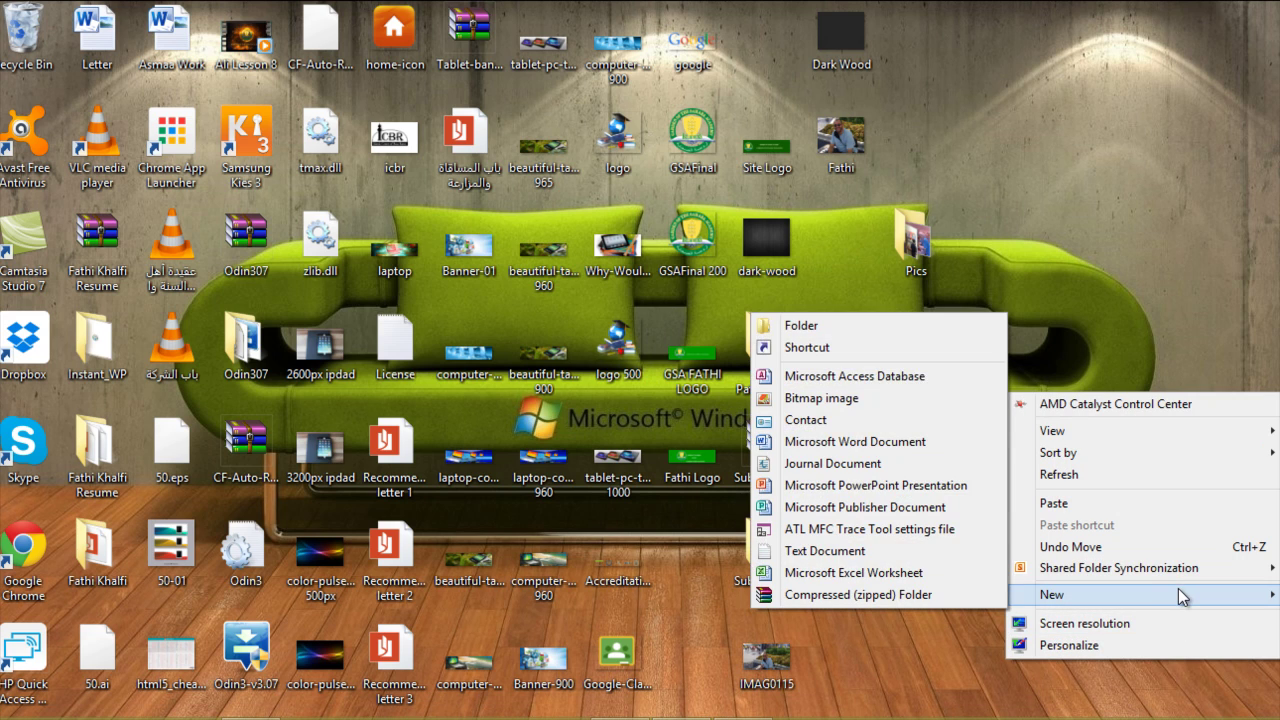
pyautogui.click(924, 331)
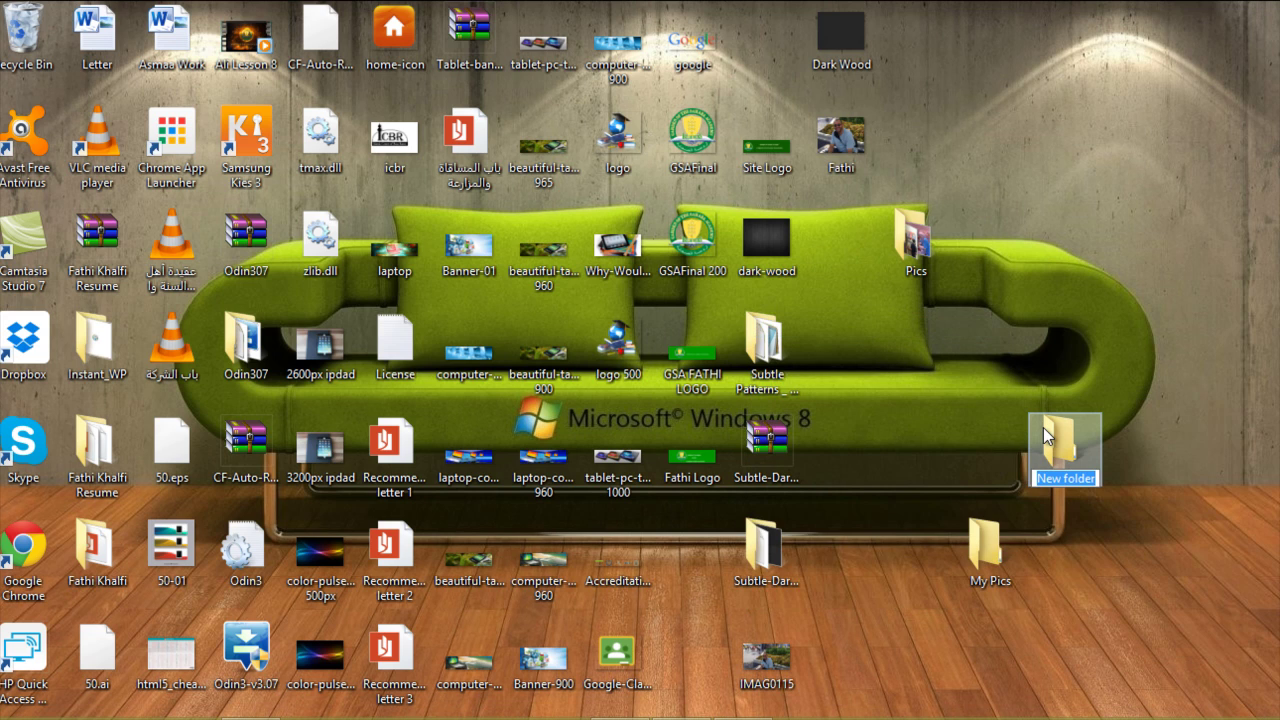
pyautogui.write('My')
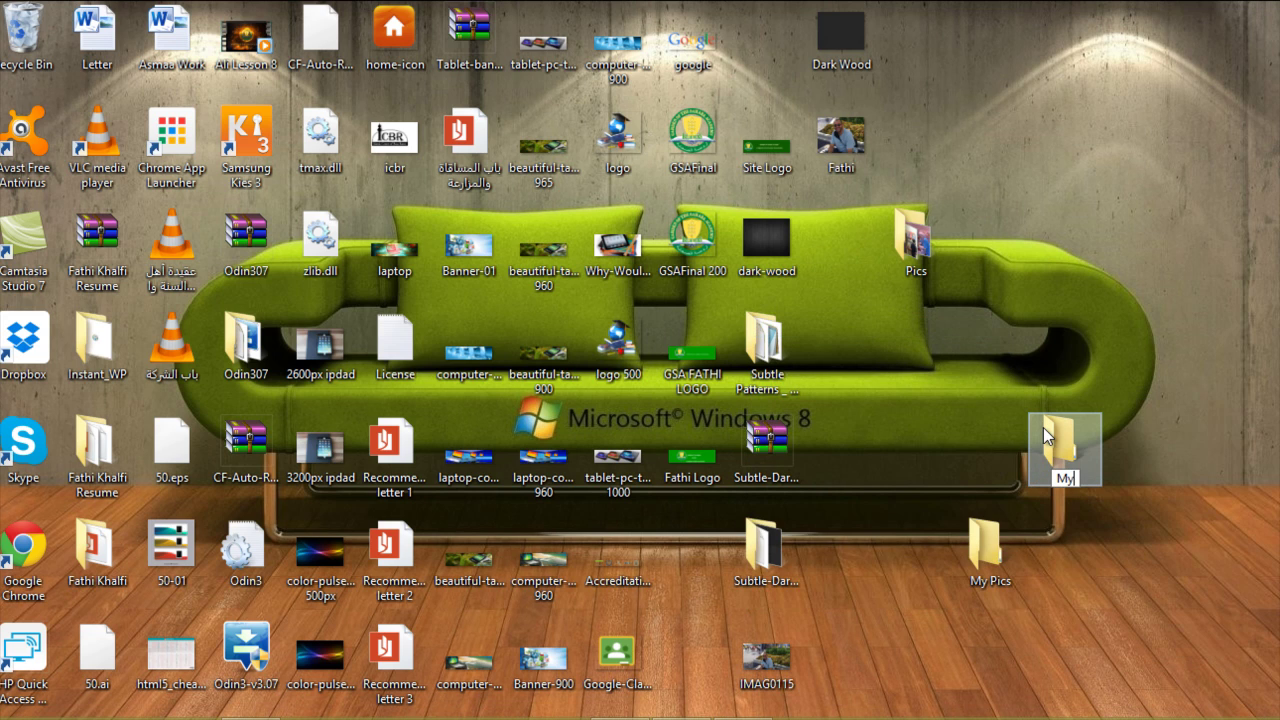
pyautogui.write('Slideshow pics')
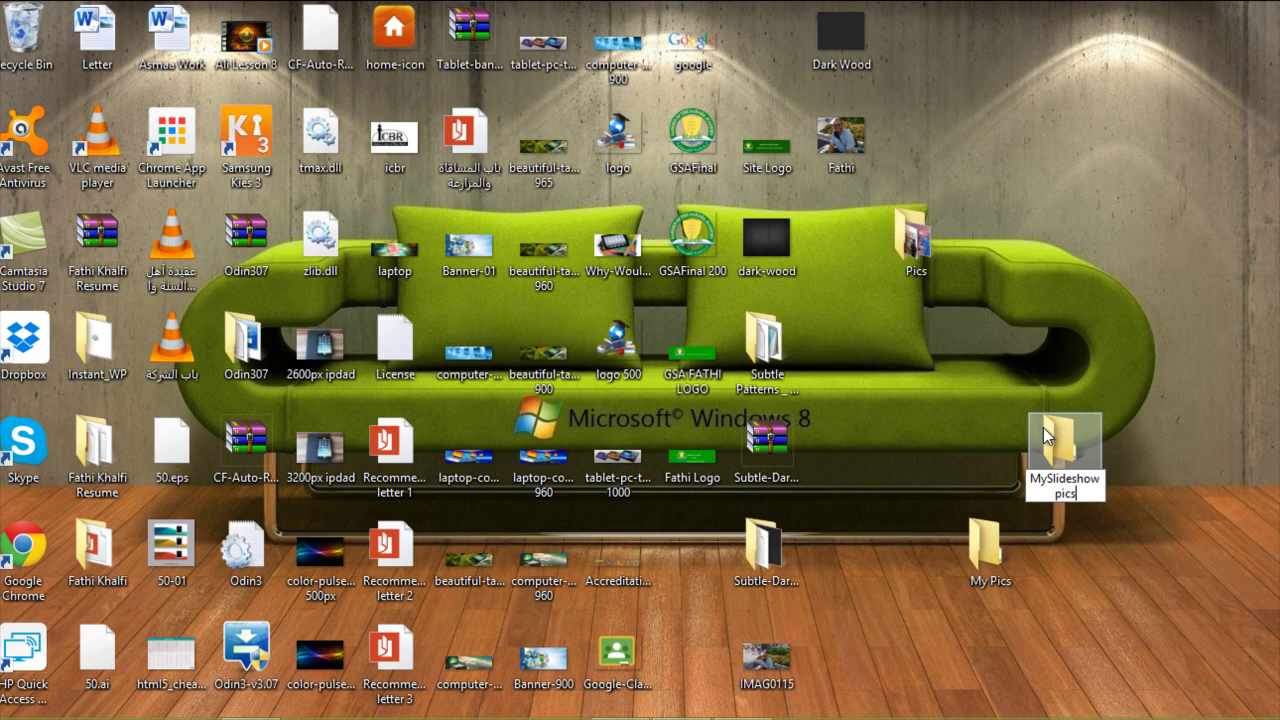
pyautogui.press('Return')
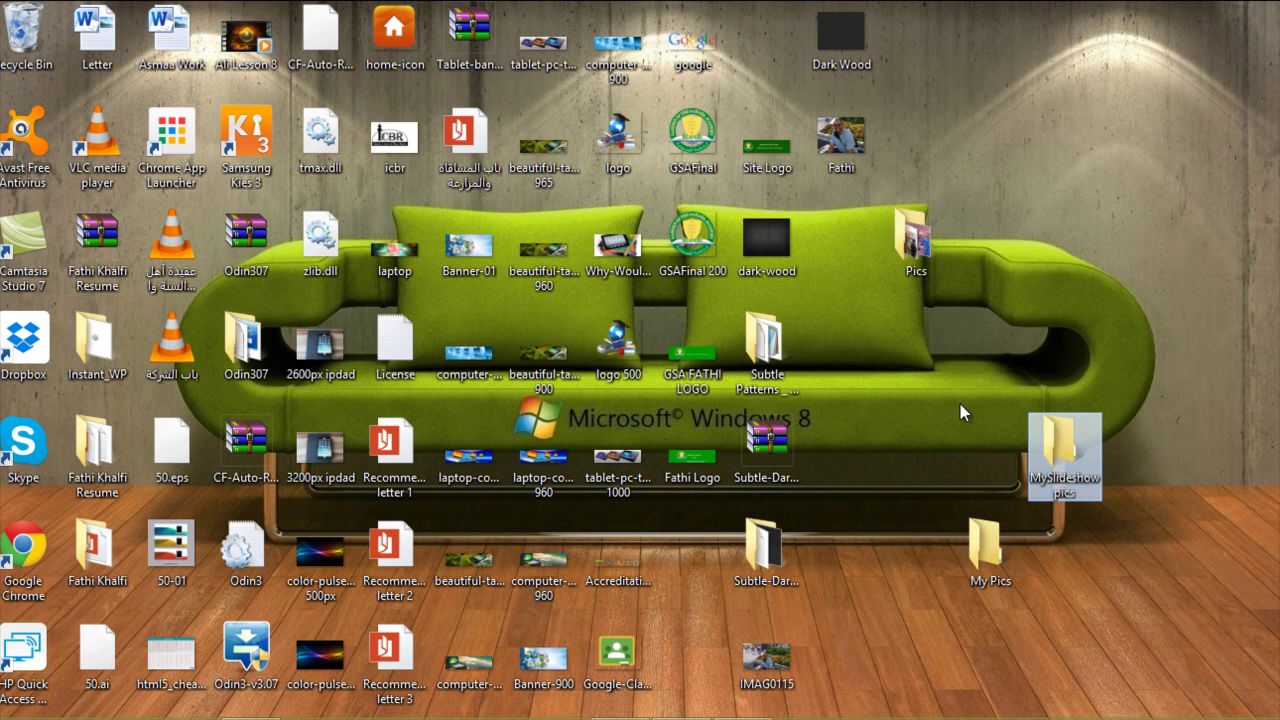
pyautogui.doubleClick(985, 545)
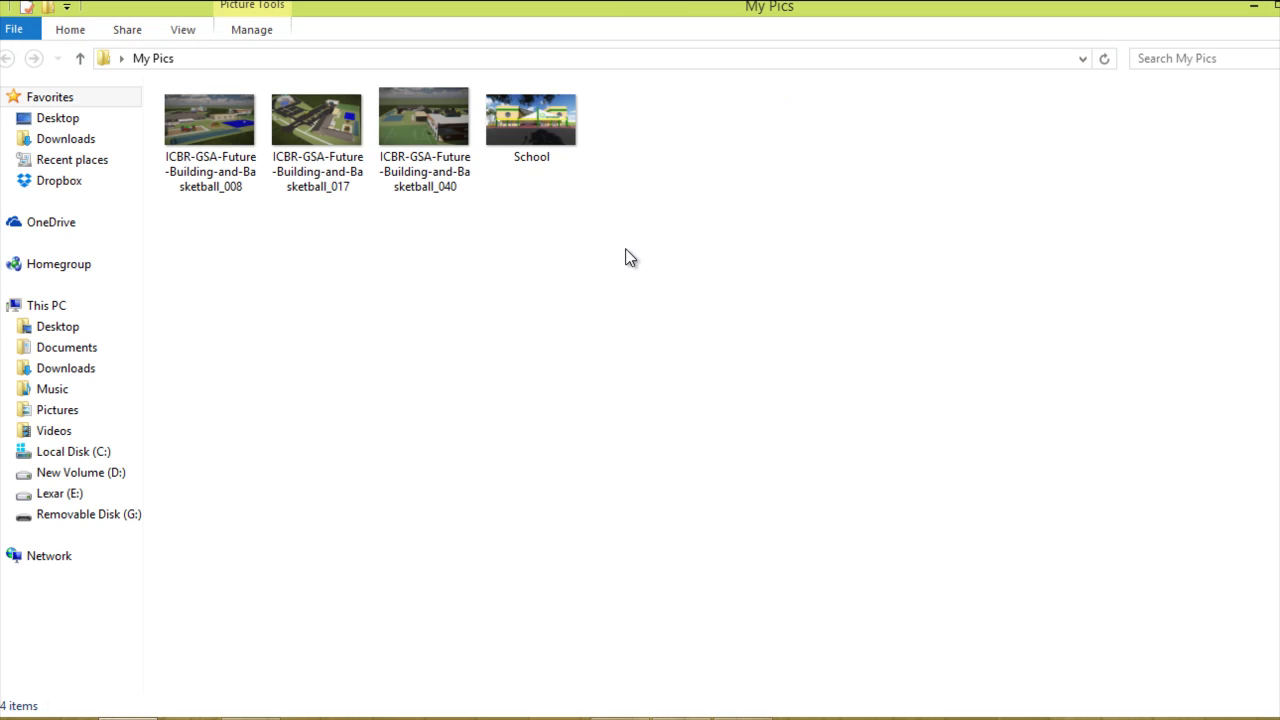
# Copy all four campus pictures from My Pics into MySlideshow pics and close the window
pyautogui.hotkey('ctrl', 'a')
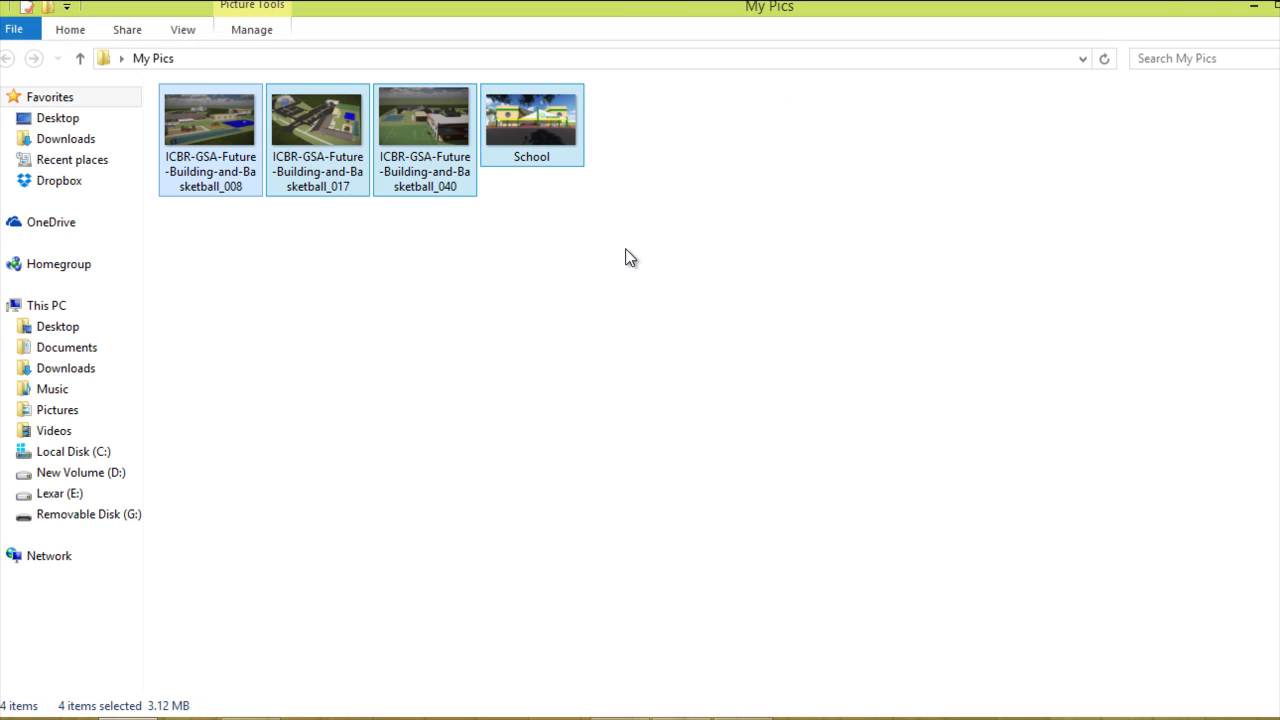
pyautogui.click(1255, 7)
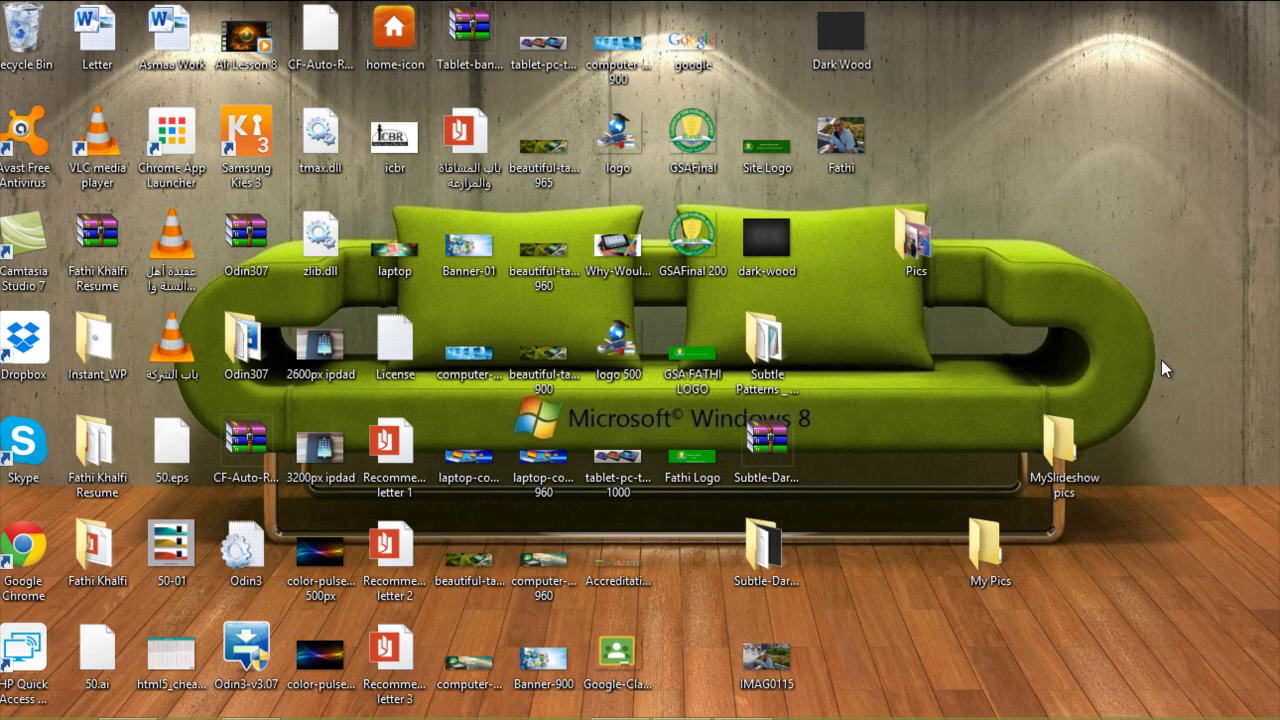
pyautogui.doubleClick(1050, 460)
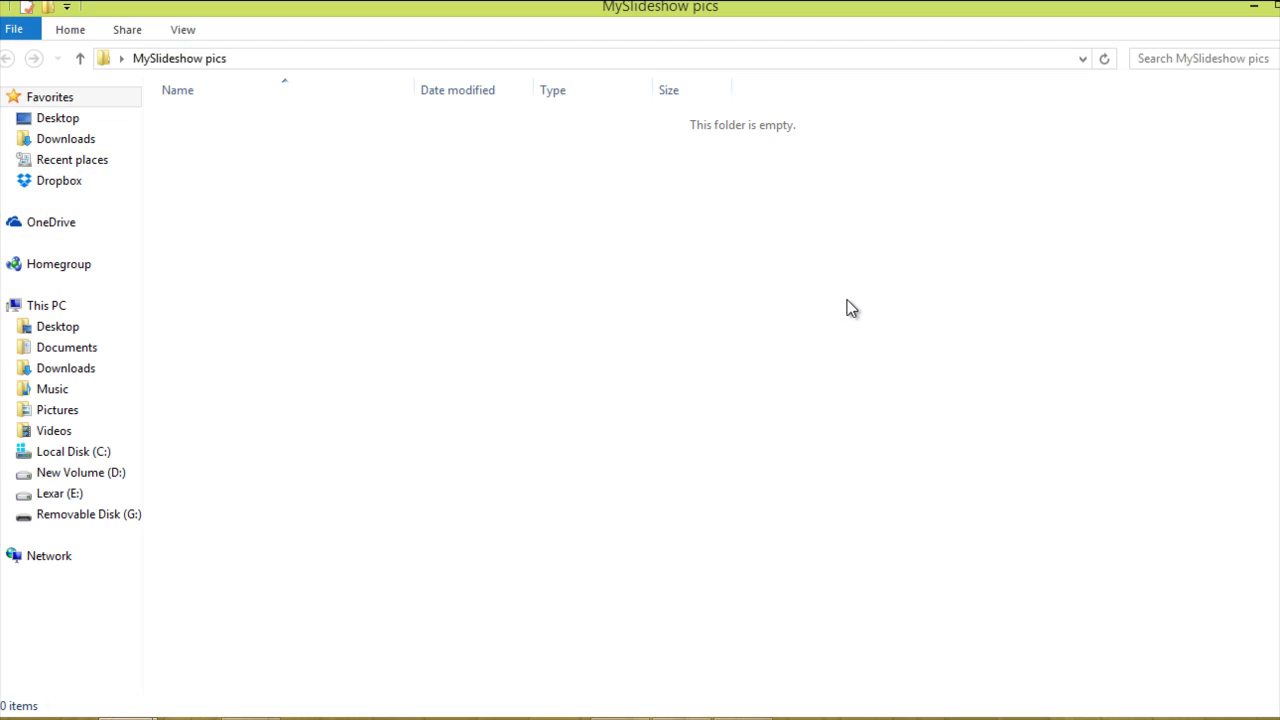
pyautogui.hotkey('ctrl', 'v')
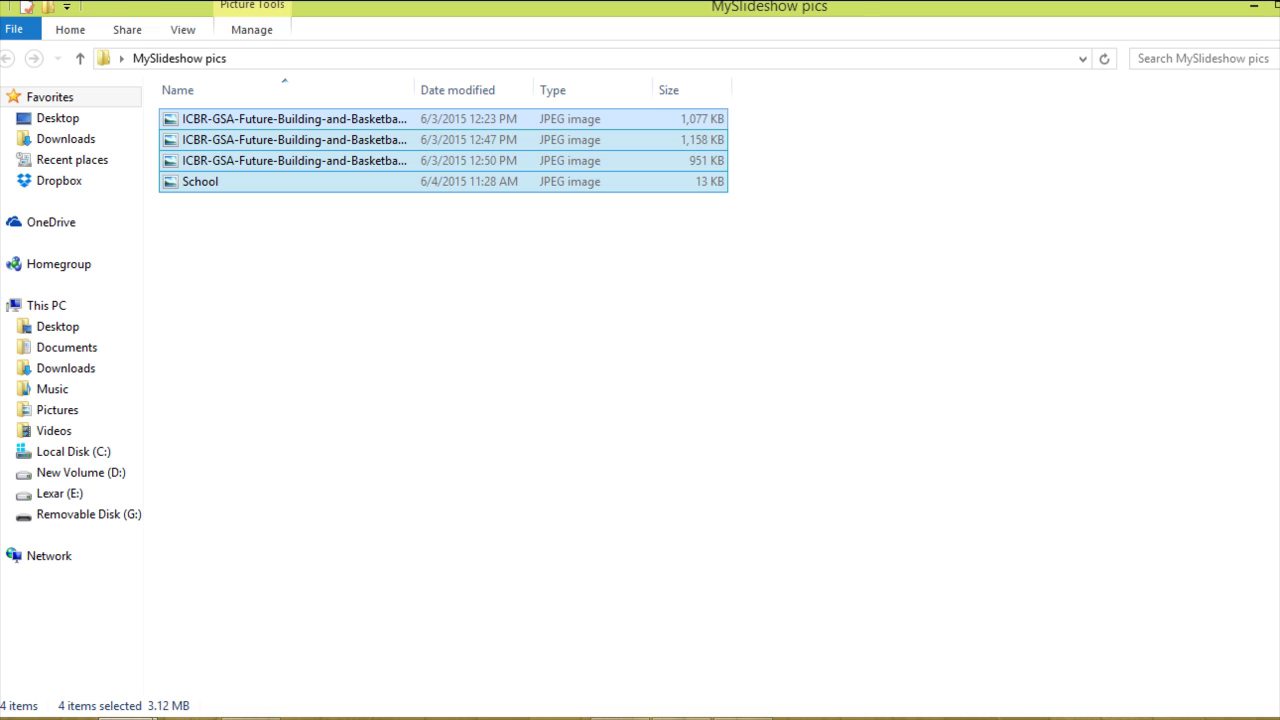
pyautogui.click(1279, 4)
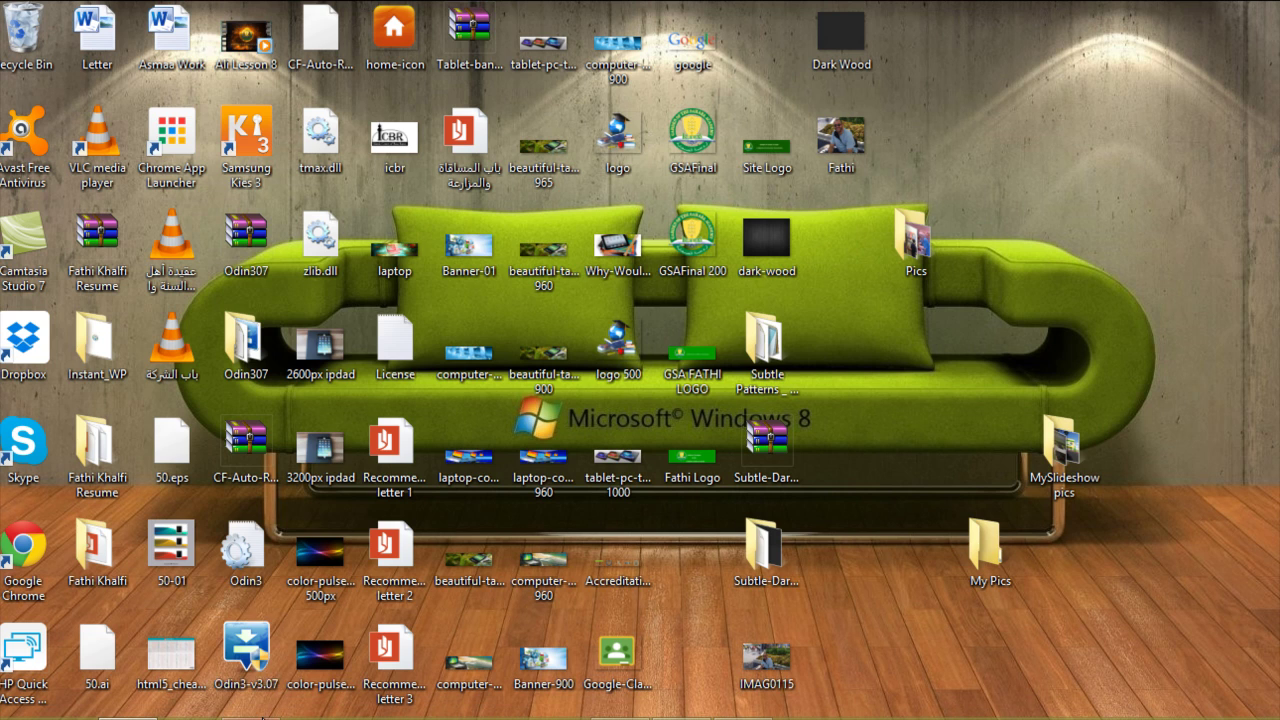
# Open Google Drive from Chrome's apps grid in a restored, smaller browser window
pyautogui.click(250, 716)
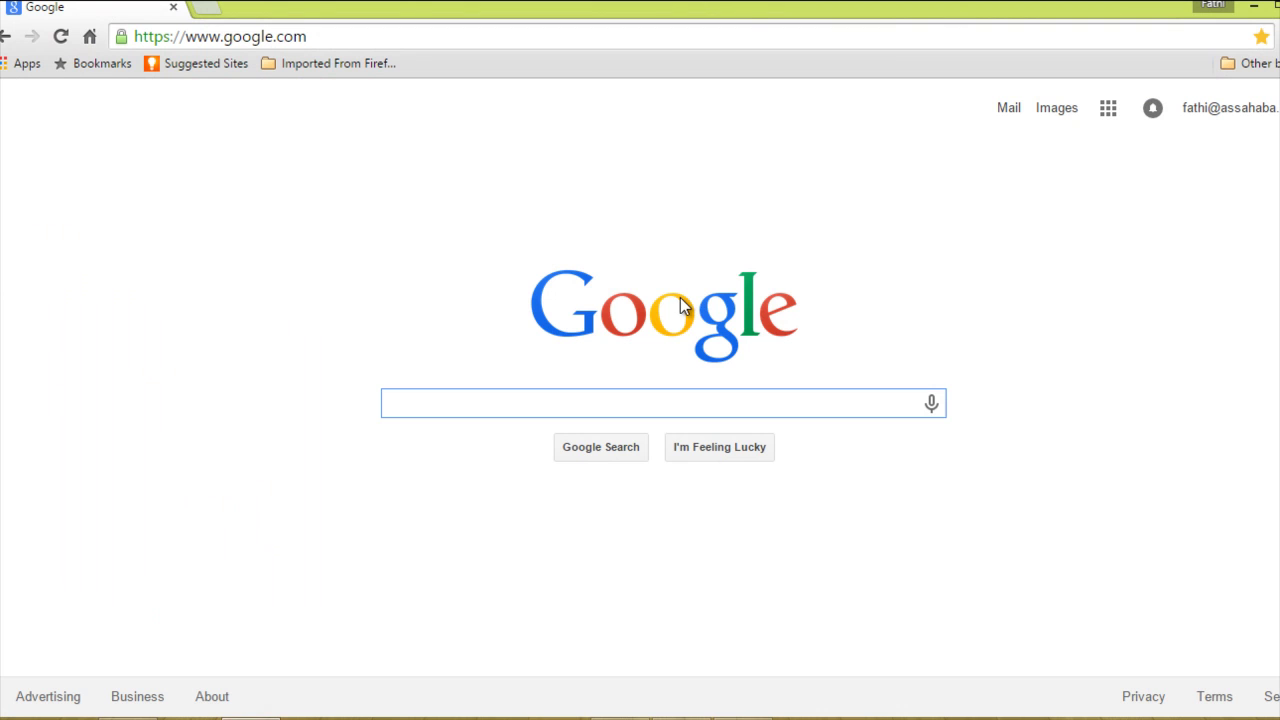
pyautogui.click(1112, 109)
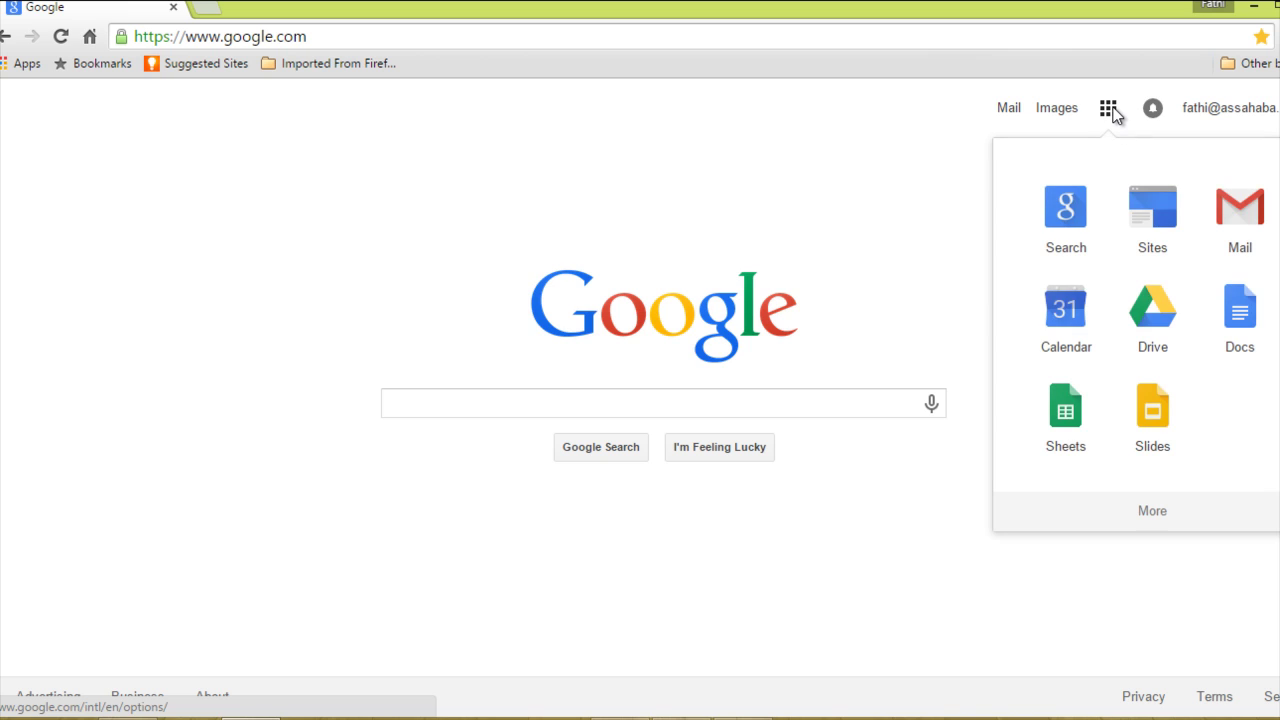
pyautogui.click(1153, 296)
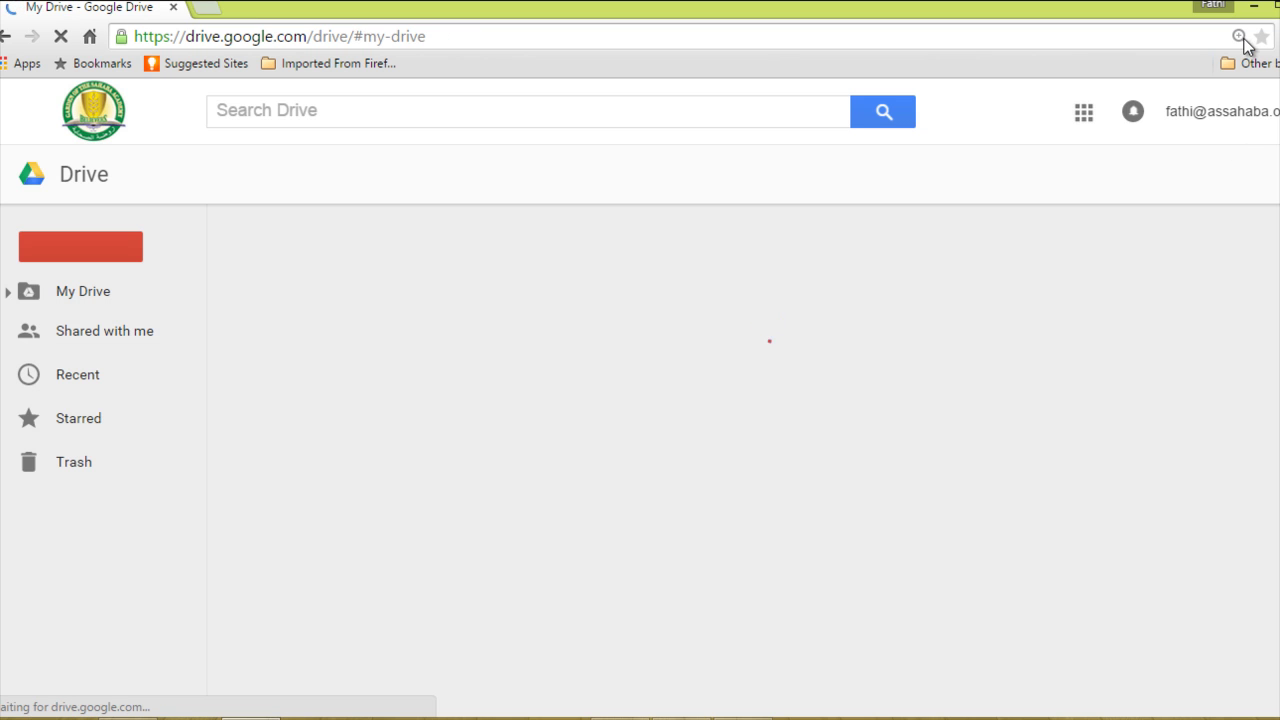
pyautogui.click(1276, 6)
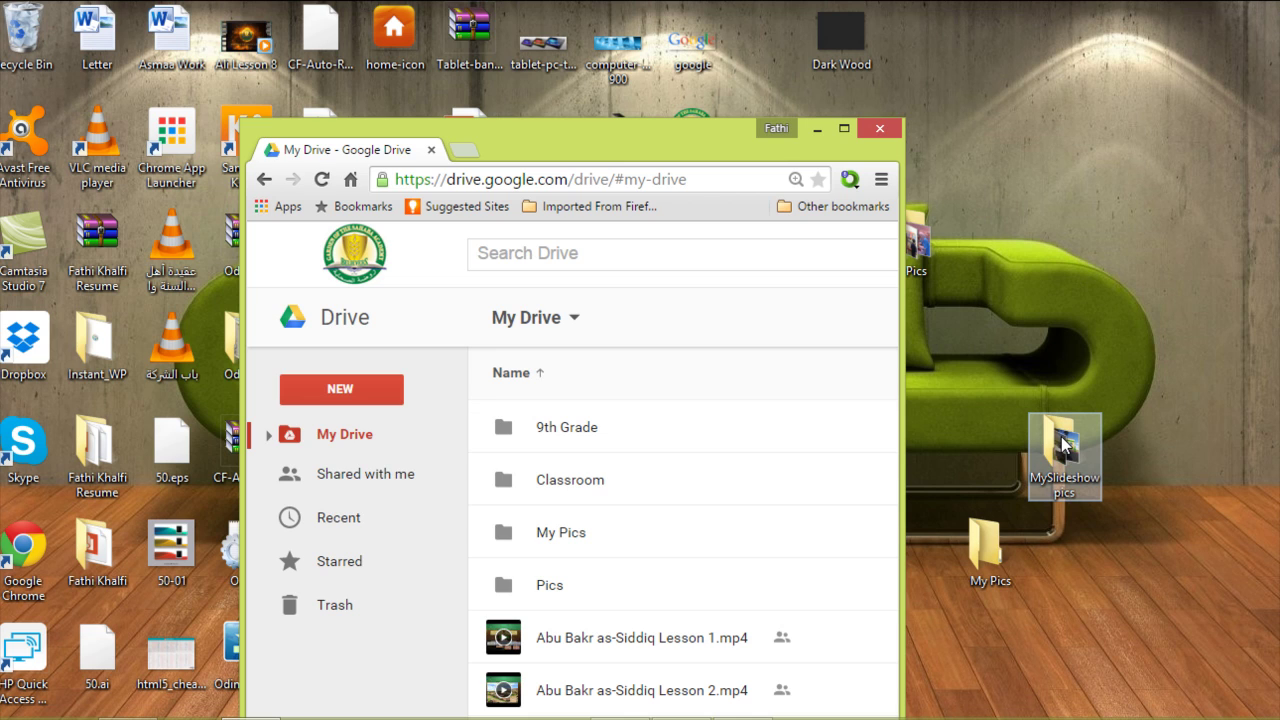
# Drag the MySlideshow pics folder into My Drive to upload it, then maximize Chrome
pyautogui.moveTo(1063, 445); pyautogui.dragTo(543, 532)
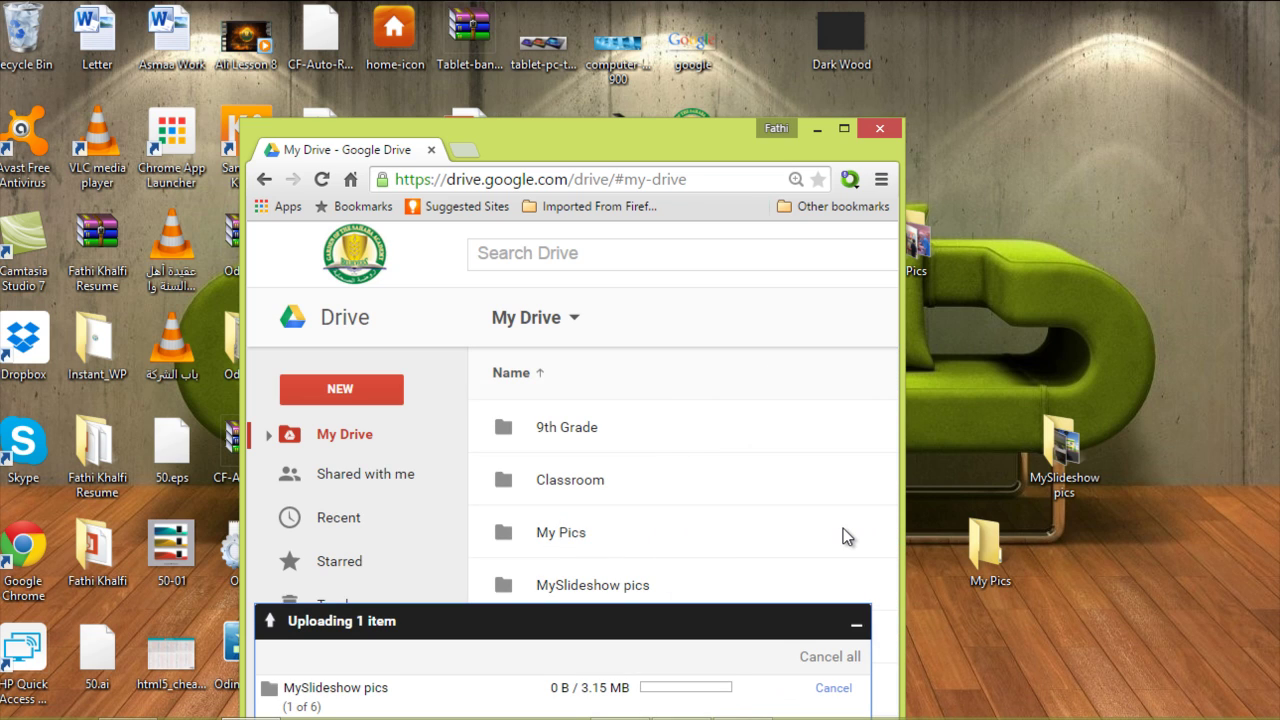
pyautogui.click(845, 125)
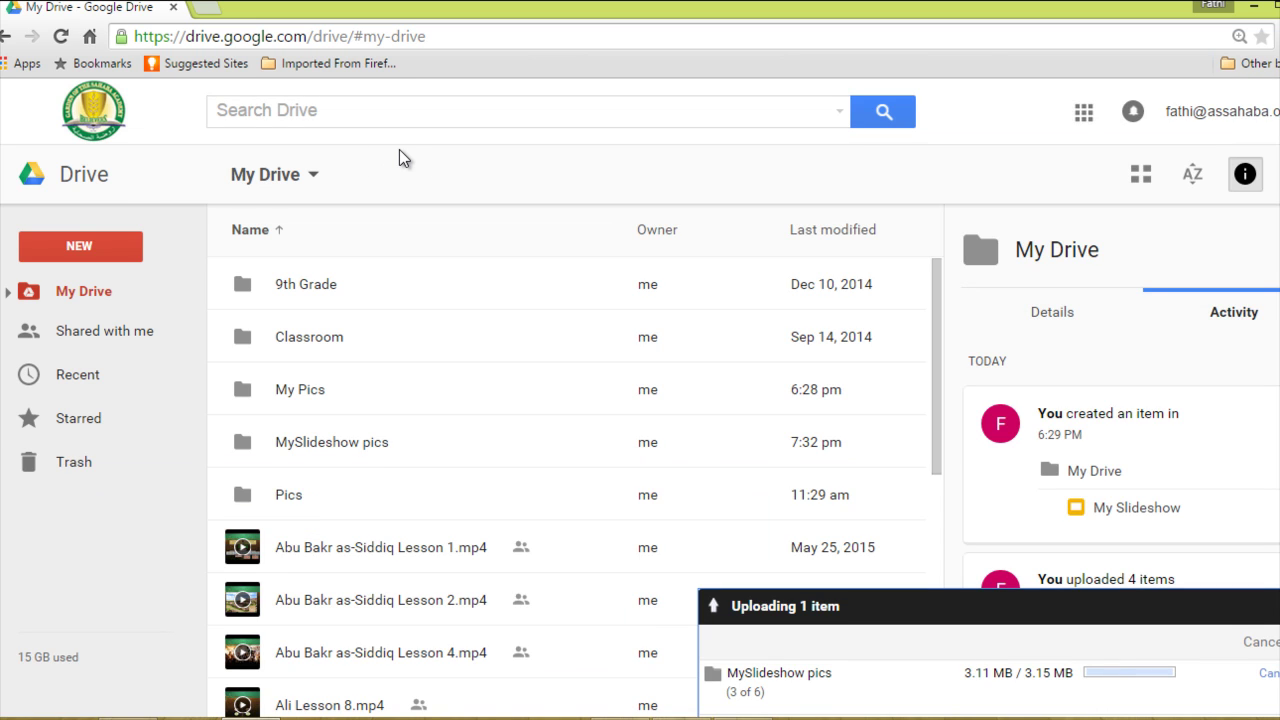
pyautogui.click(76, 242)
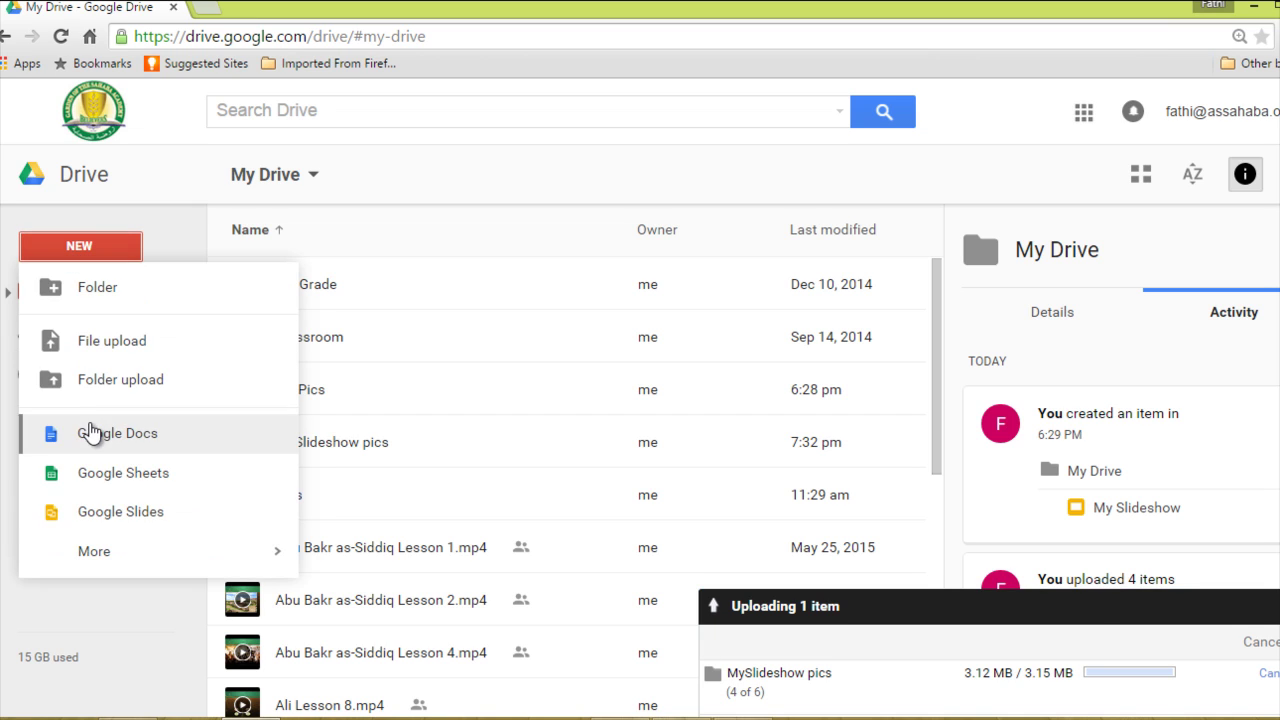
# Create a new Google Slides presentation from Drive using the Simple Light theme
pyautogui.click(98, 511)
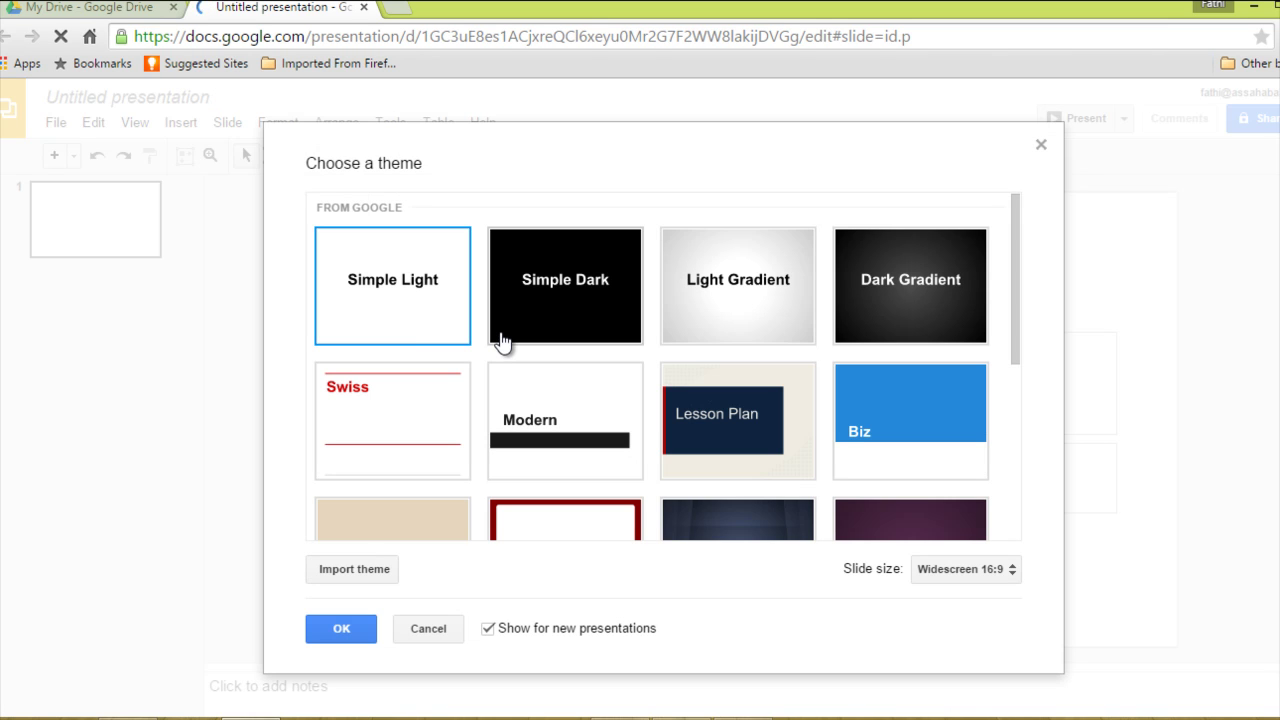
pyautogui.click(502, 342)
pyautogui.click(419, 318)
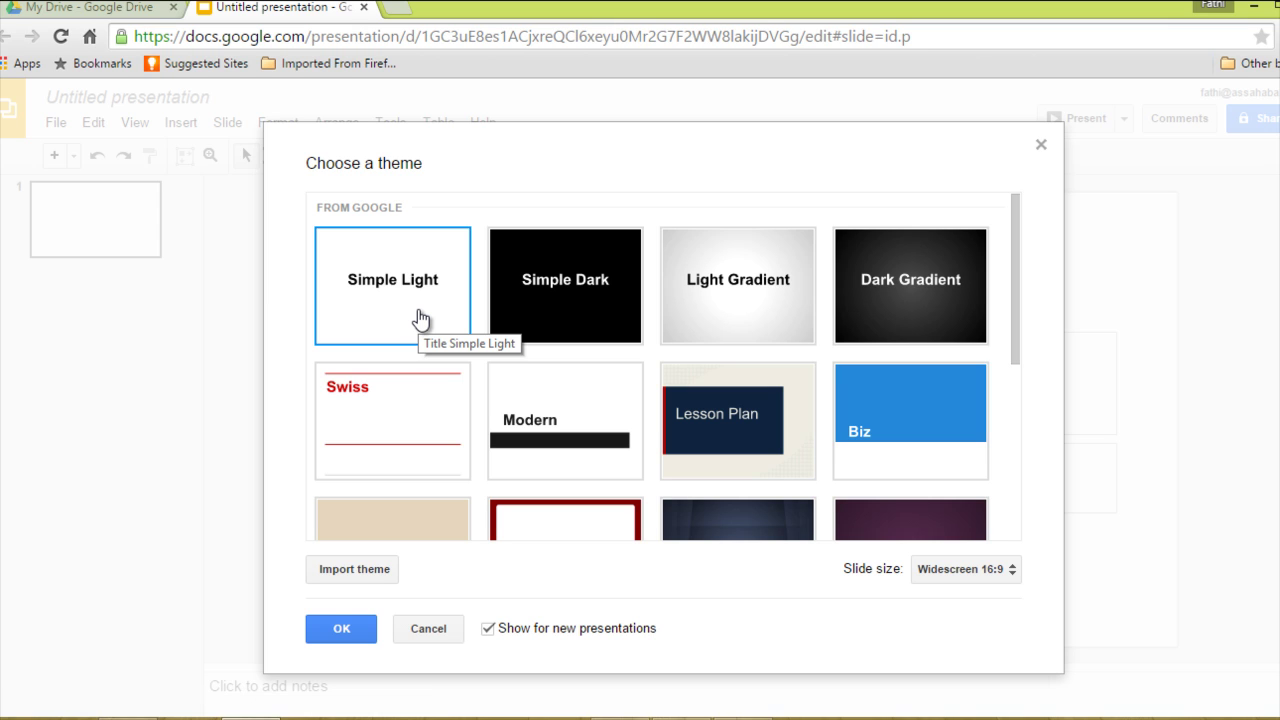
pyautogui.click(345, 630)
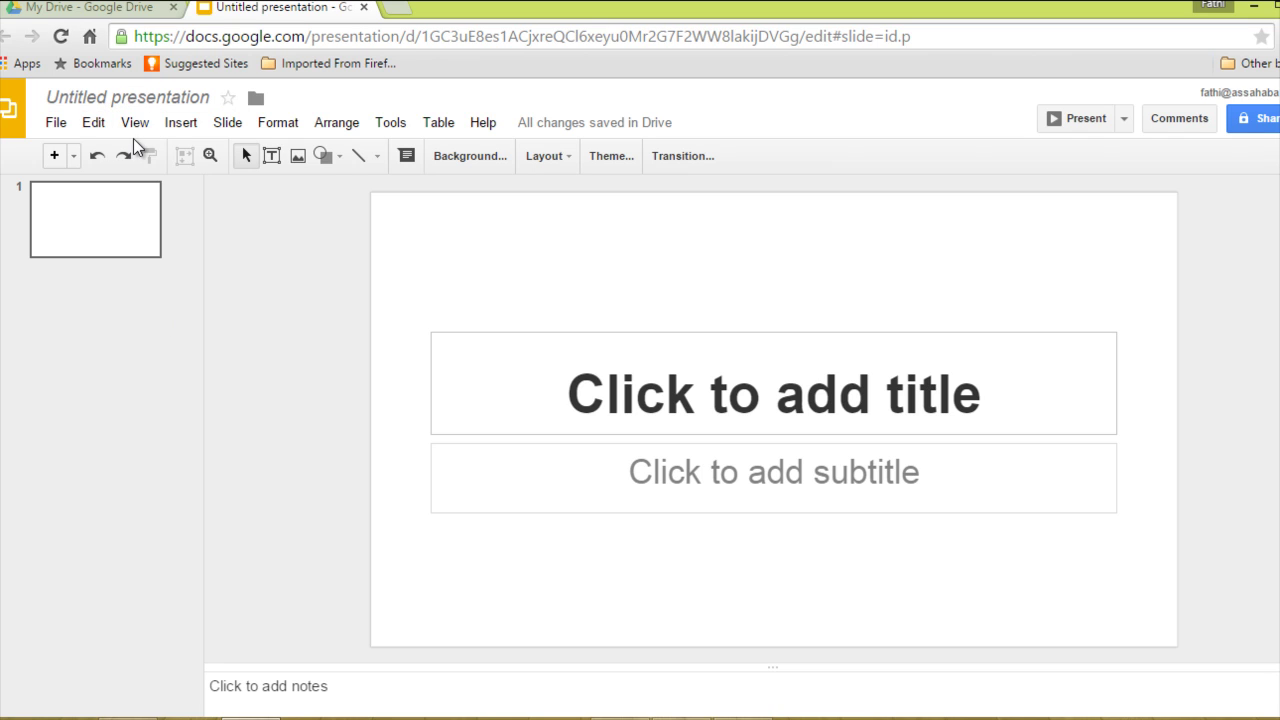
# Insert the first ICBR-GSA campus rendering from the MySlideshow pics Drive folder onto slide 1
pyautogui.click(172, 122)
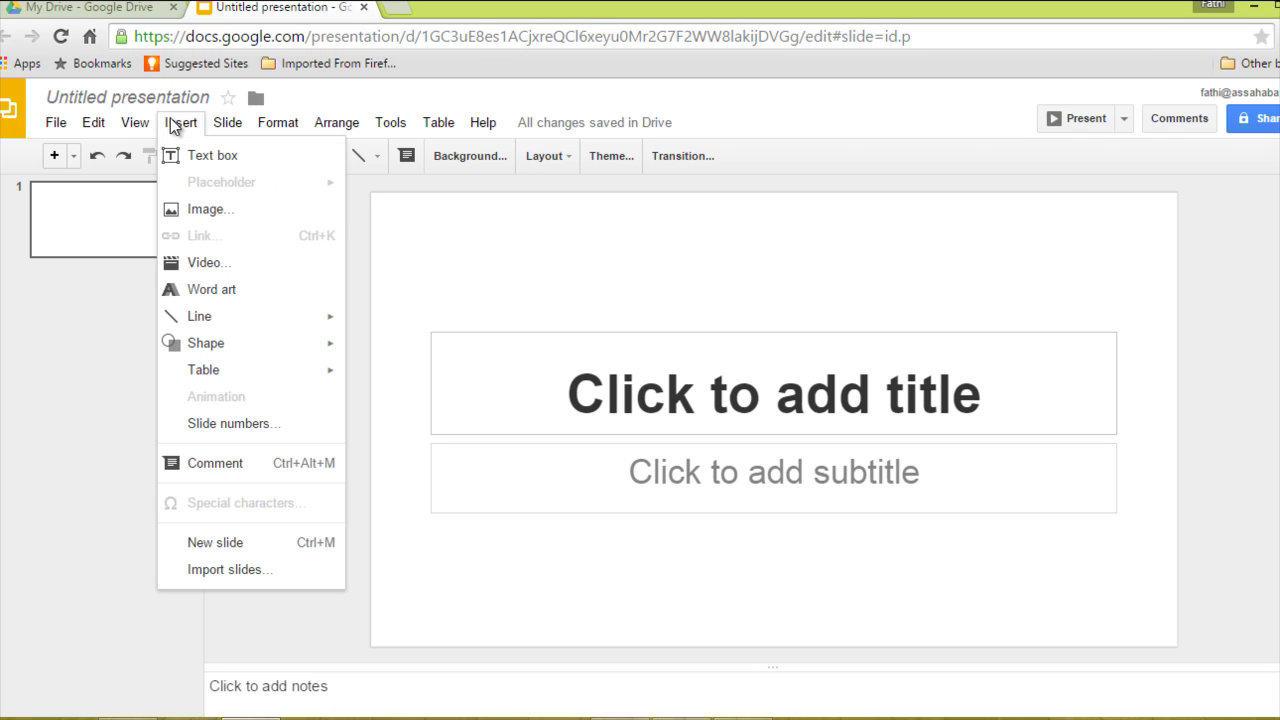
pyautogui.click(203, 220)
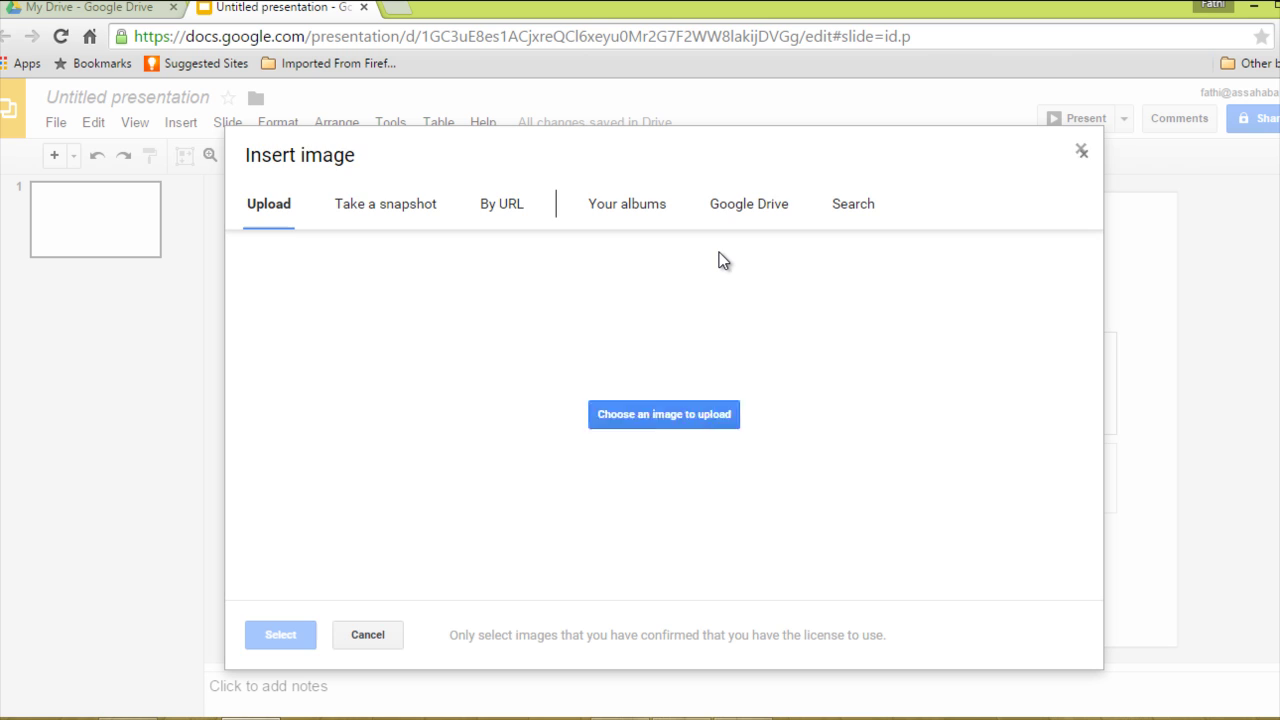
pyautogui.click(737, 212)
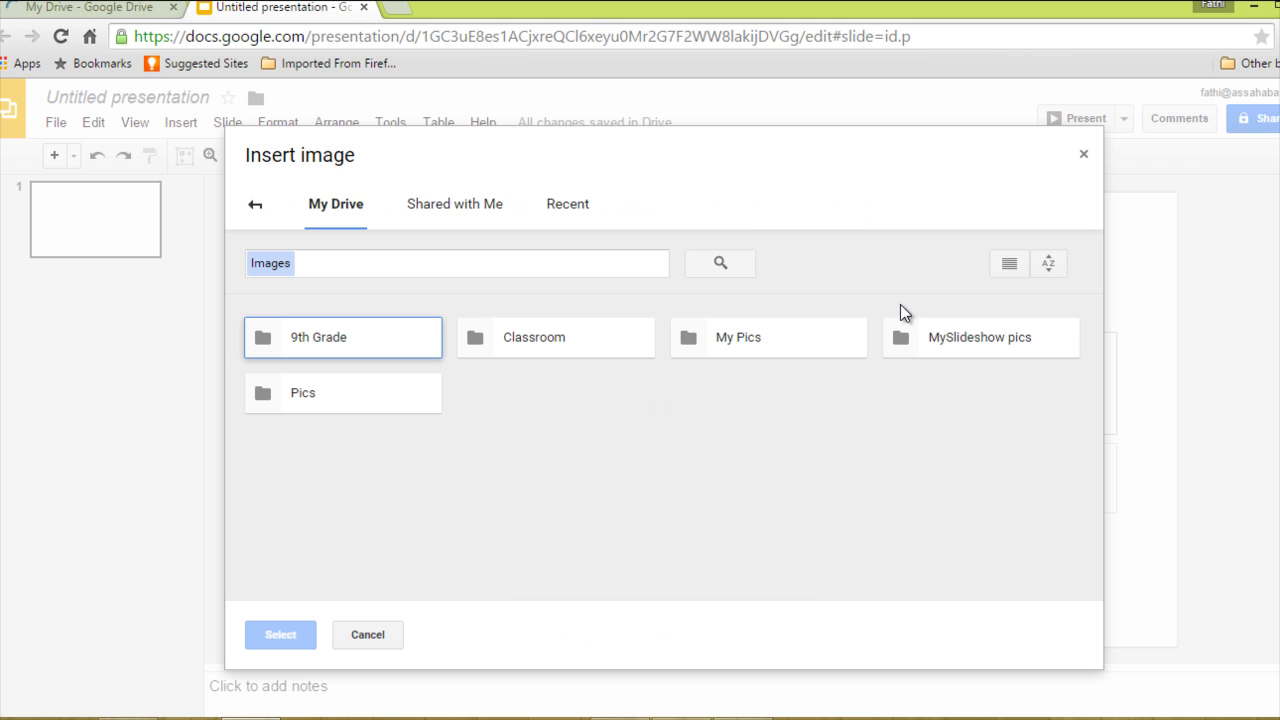
pyautogui.doubleClick(954, 346)
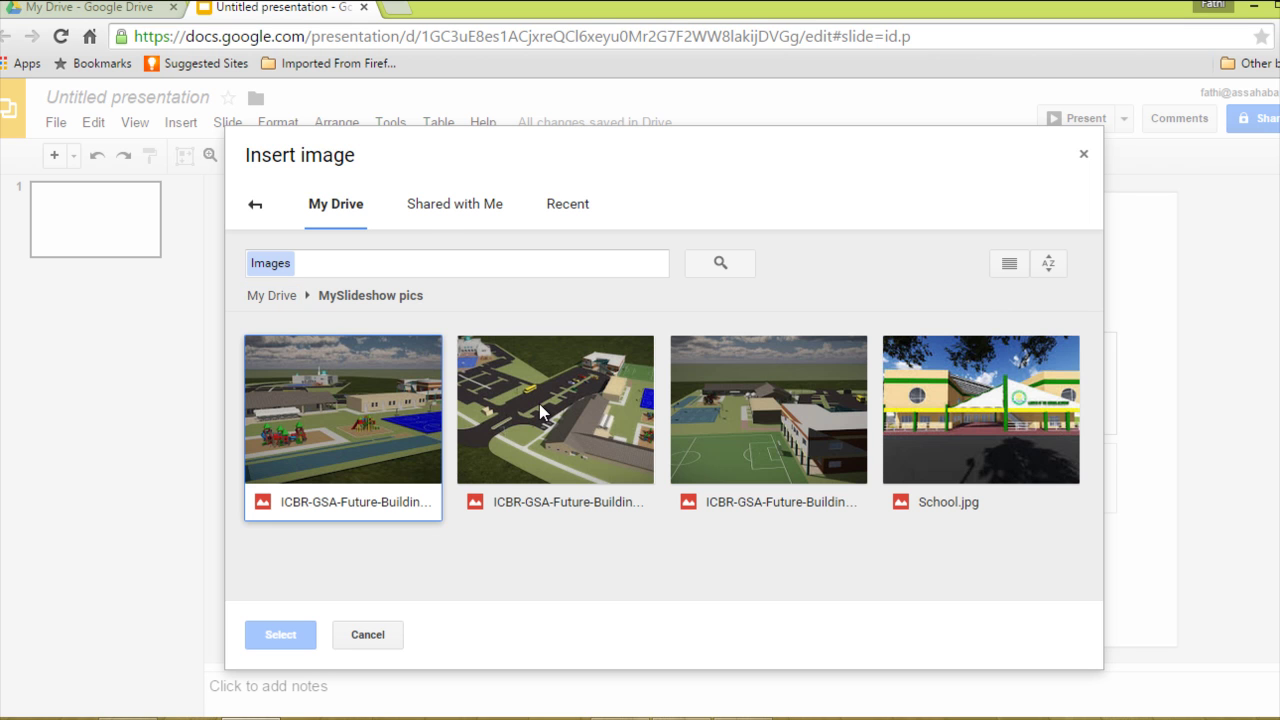
pyautogui.doubleClick(368, 396)
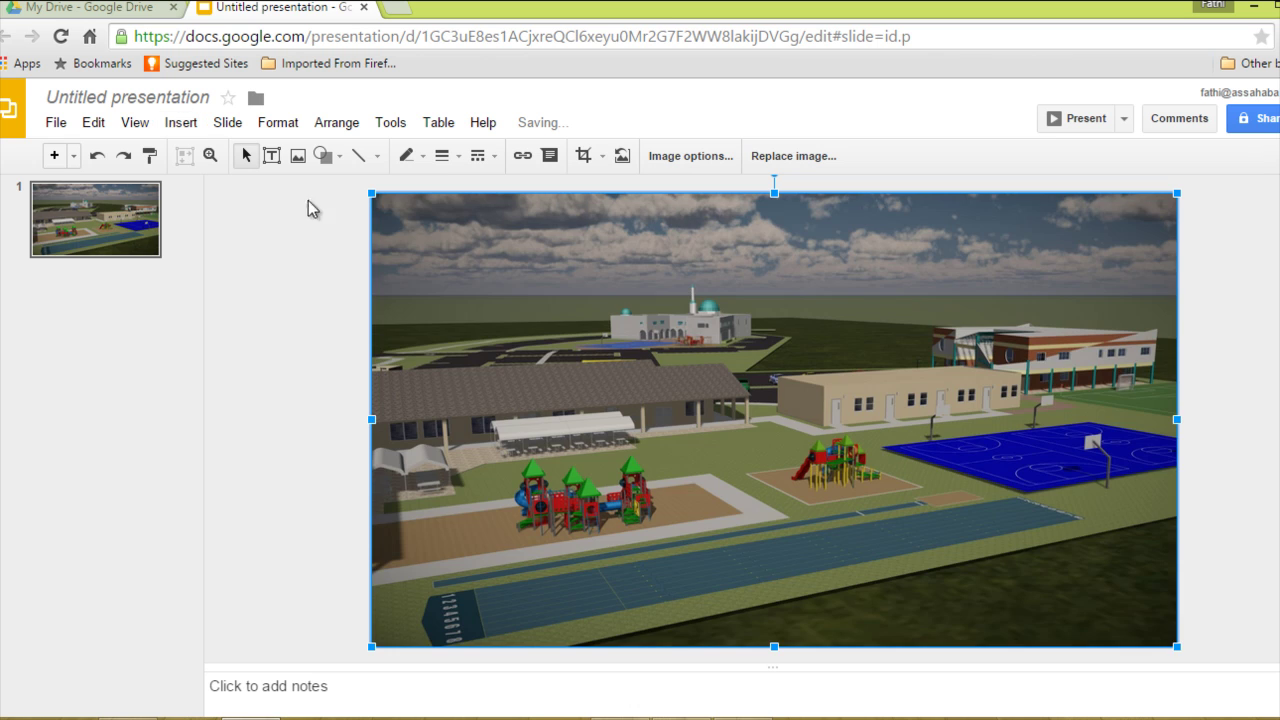
pyautogui.click(179, 123)
# Add slide 2 with the aerial parking-lot rendering, then add a blank slide 3
pyautogui.moveTo(108, 130)
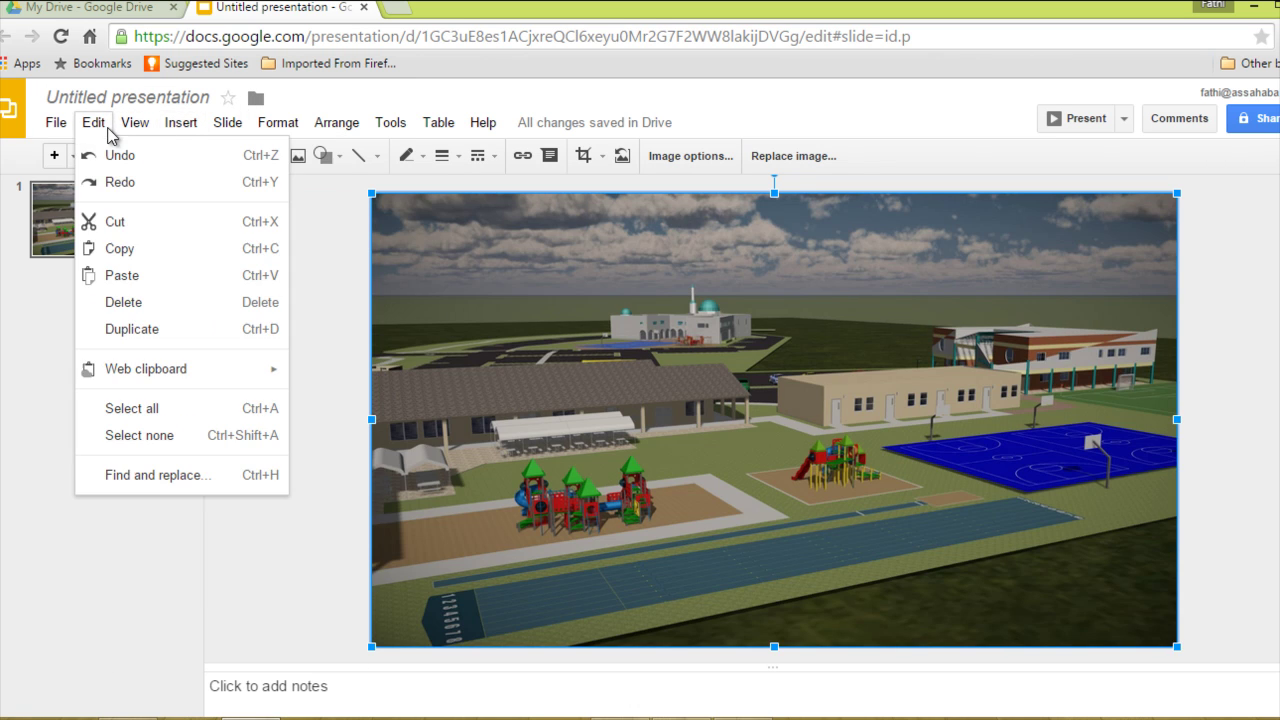
pyautogui.click(54, 158)
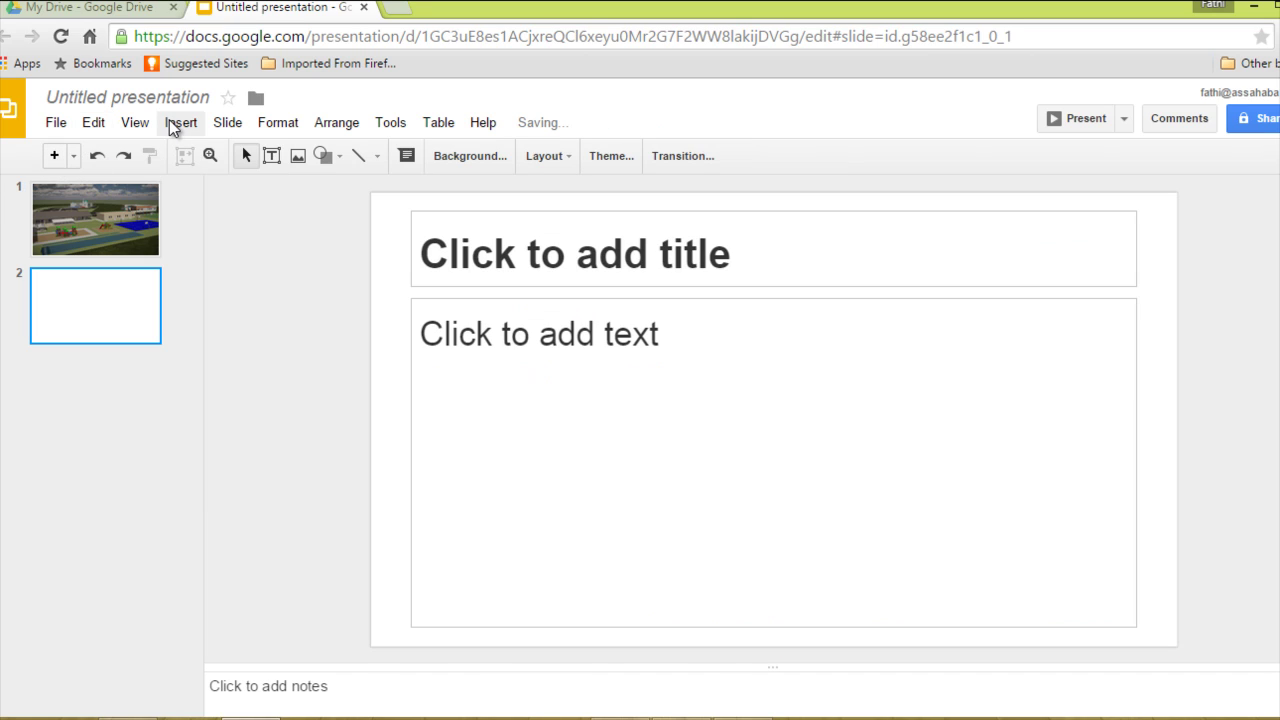
pyautogui.click(177, 123)
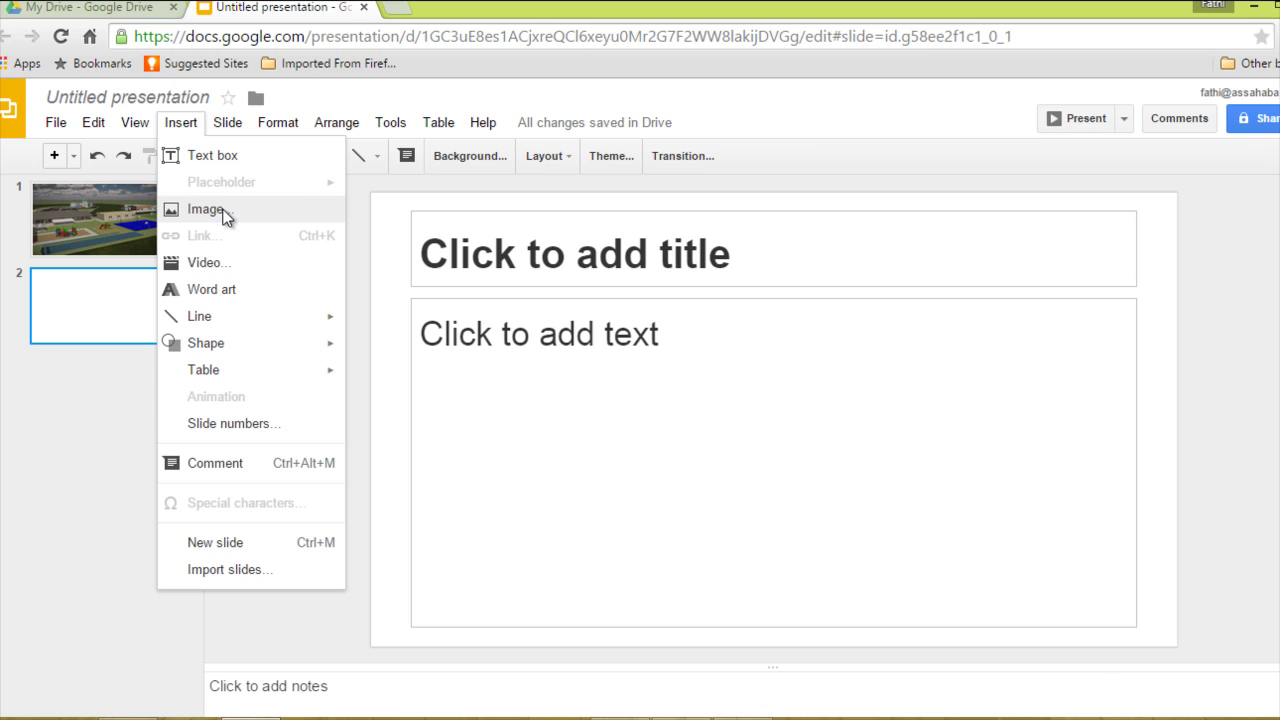
pyautogui.click(222, 211)
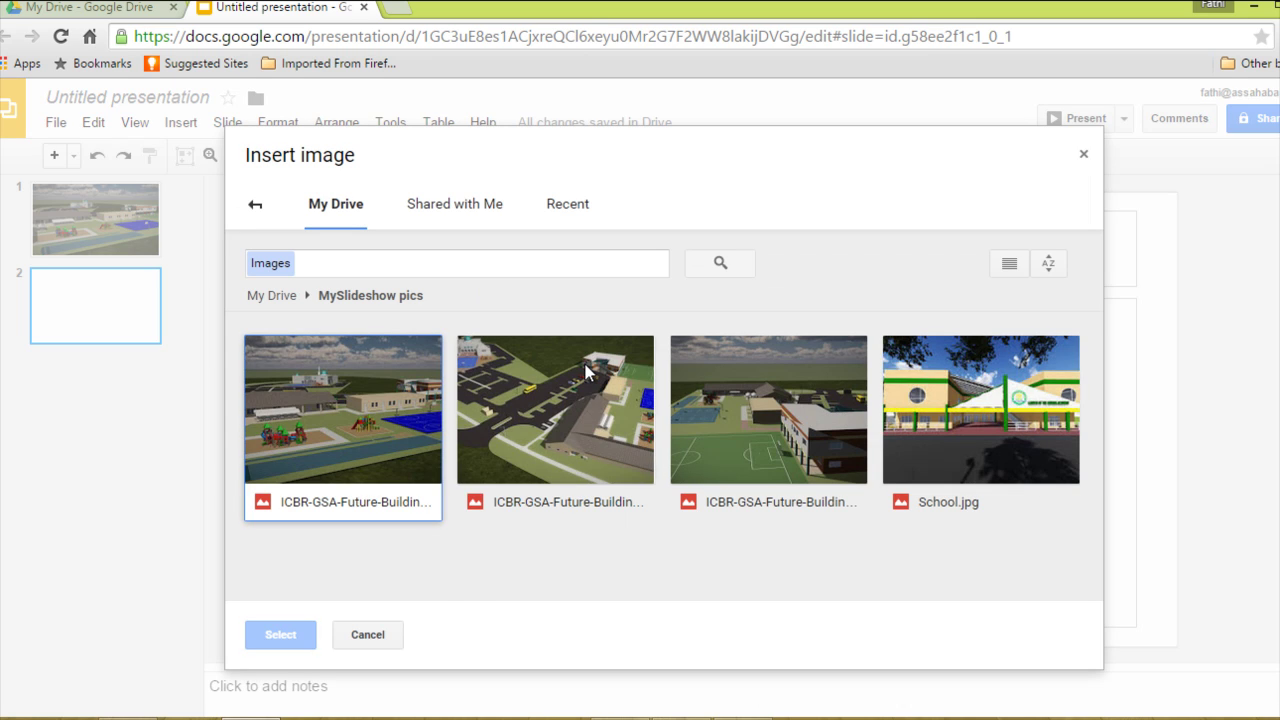
pyautogui.press('Escape')
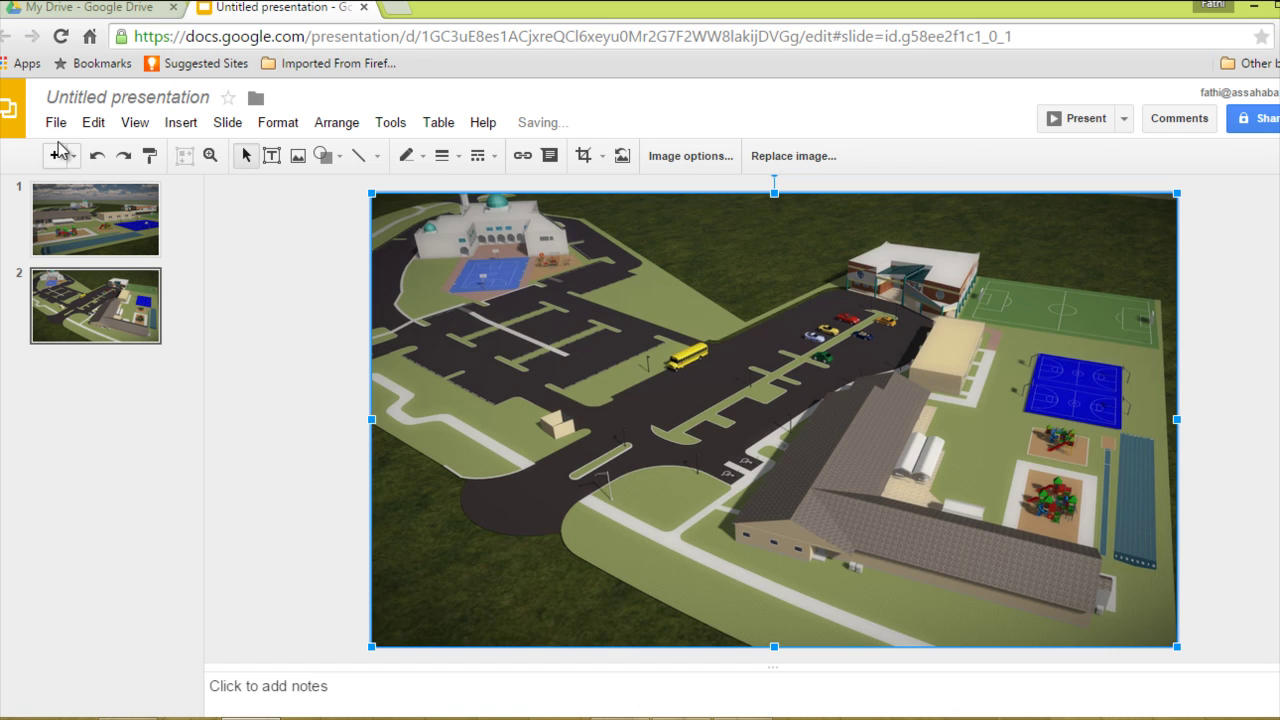
pyautogui.click(56, 157)
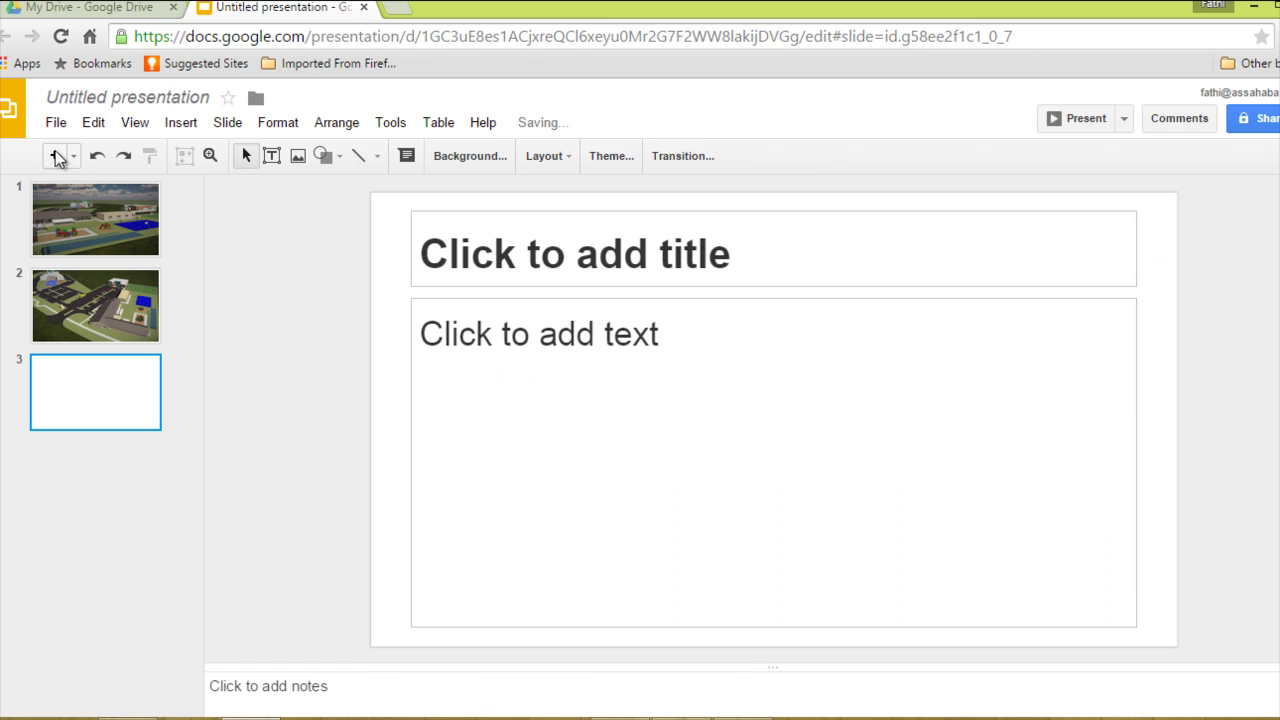
# Insert the sports-field rendering on slide 3 and stretch it to the slide's left and right edges
pyautogui.click(177, 124)
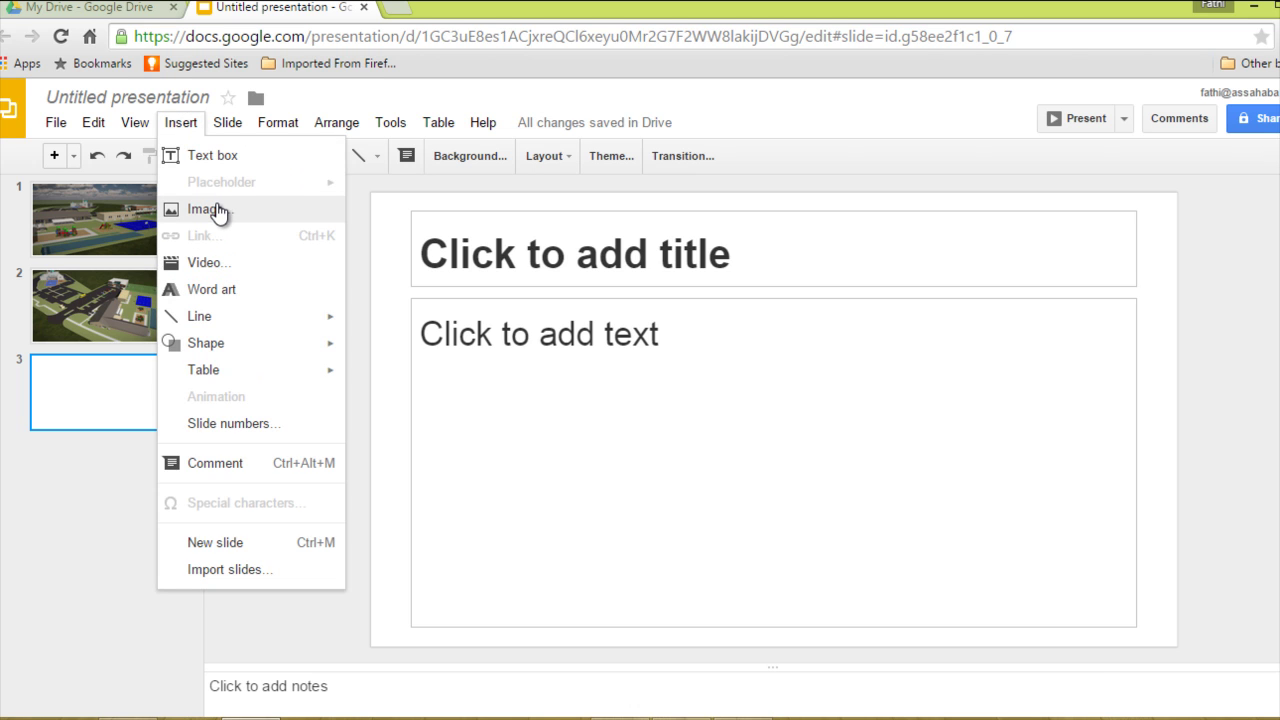
pyautogui.click(218, 212)
pyautogui.click(725, 395)
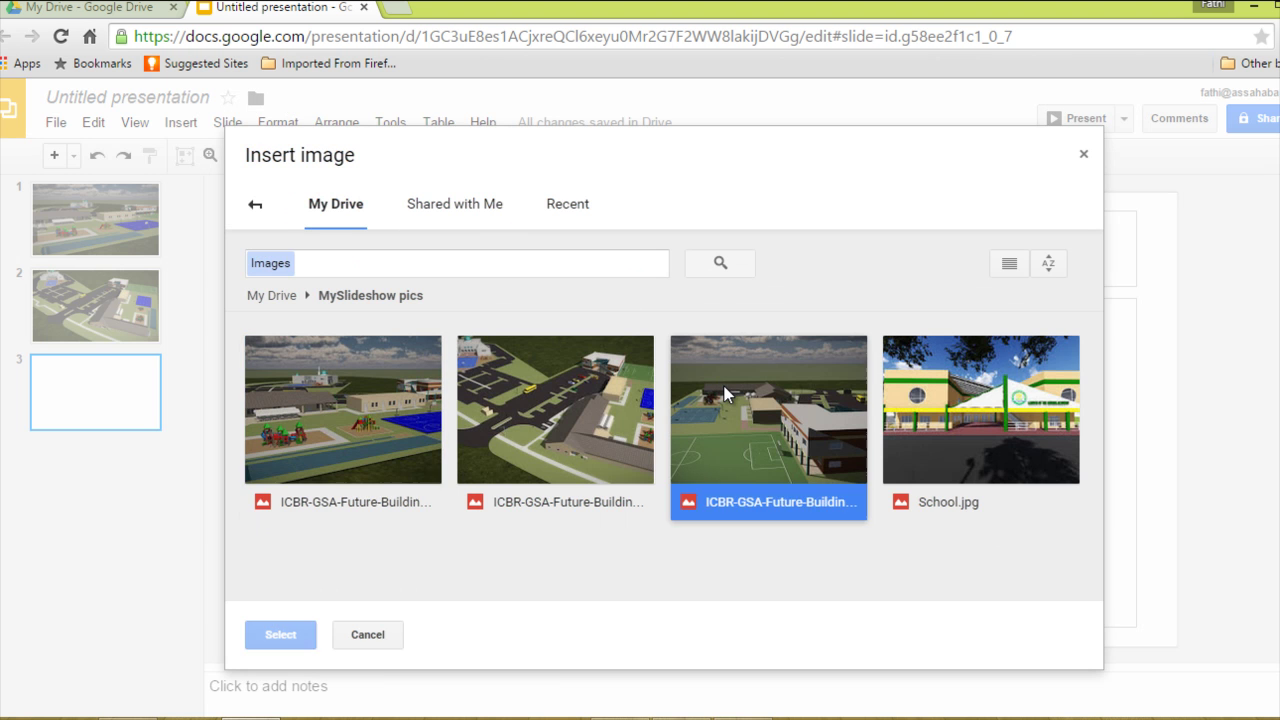
pyautogui.doubleClick(725, 393)
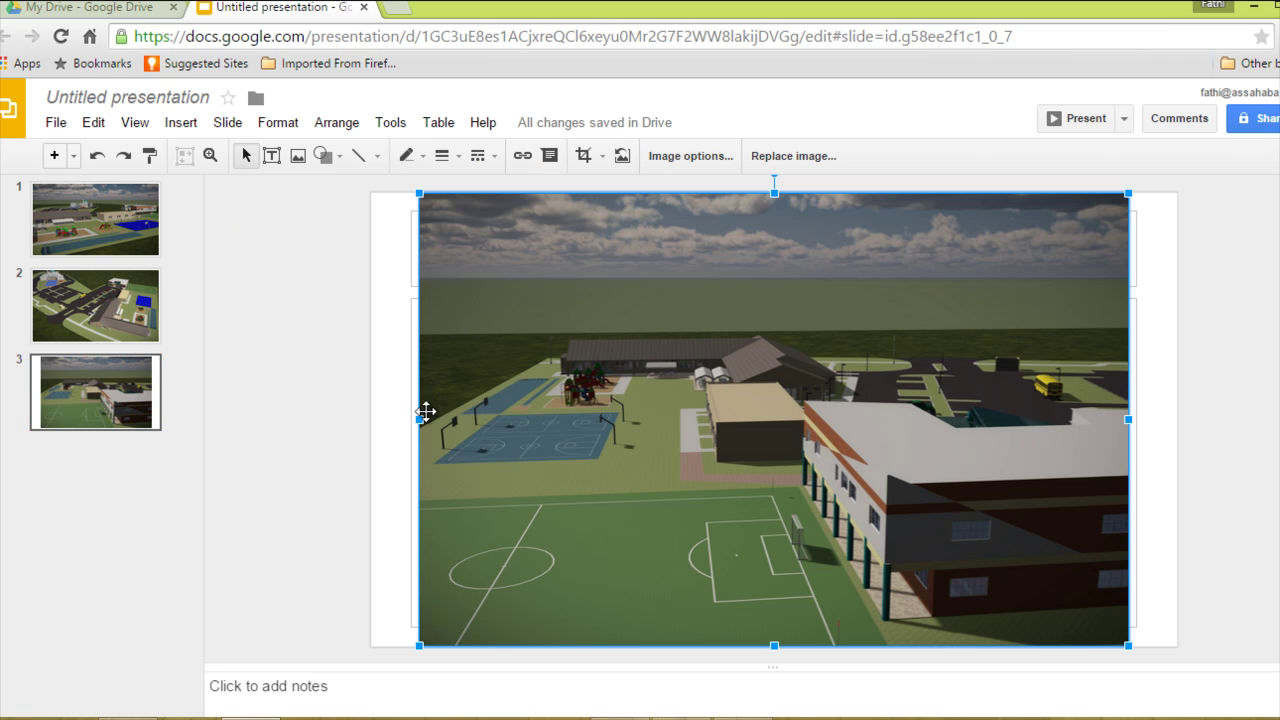
pyautogui.moveTo(418, 419); pyautogui.dragTo(371, 430)
pyautogui.moveTo(1129, 420); pyautogui.dragTo(1177, 420)
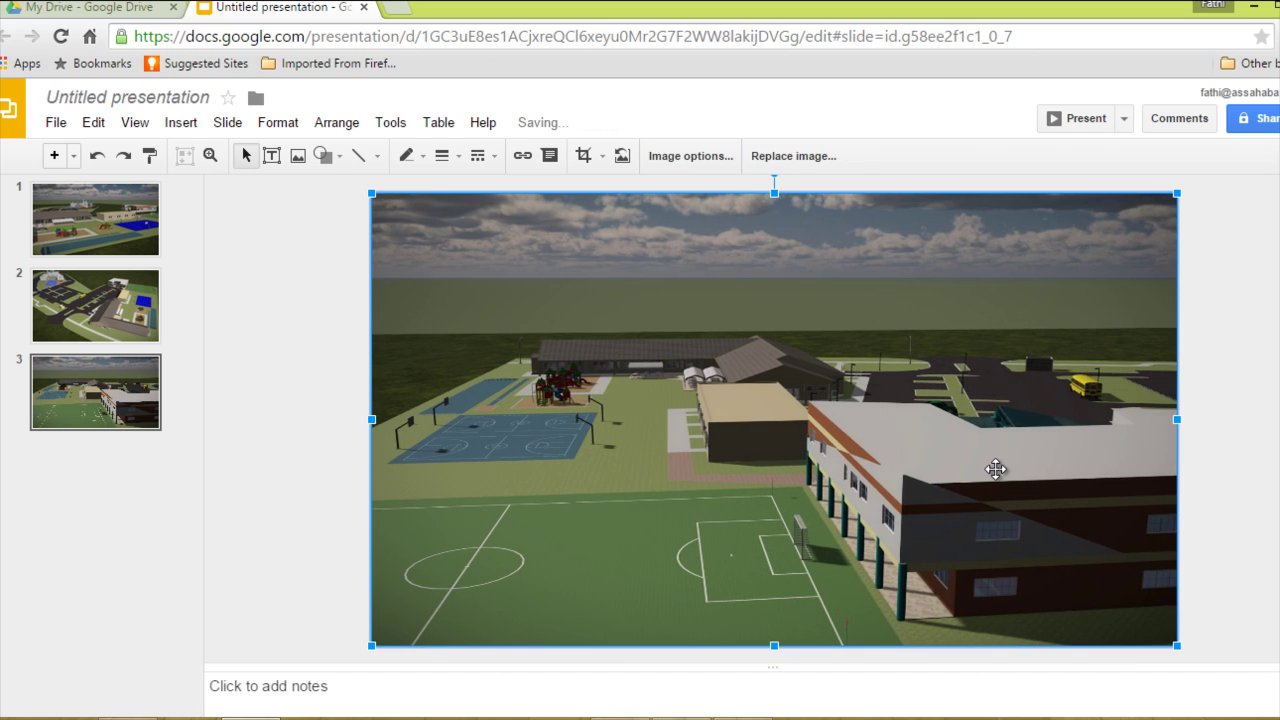
pyautogui.click(54, 157)
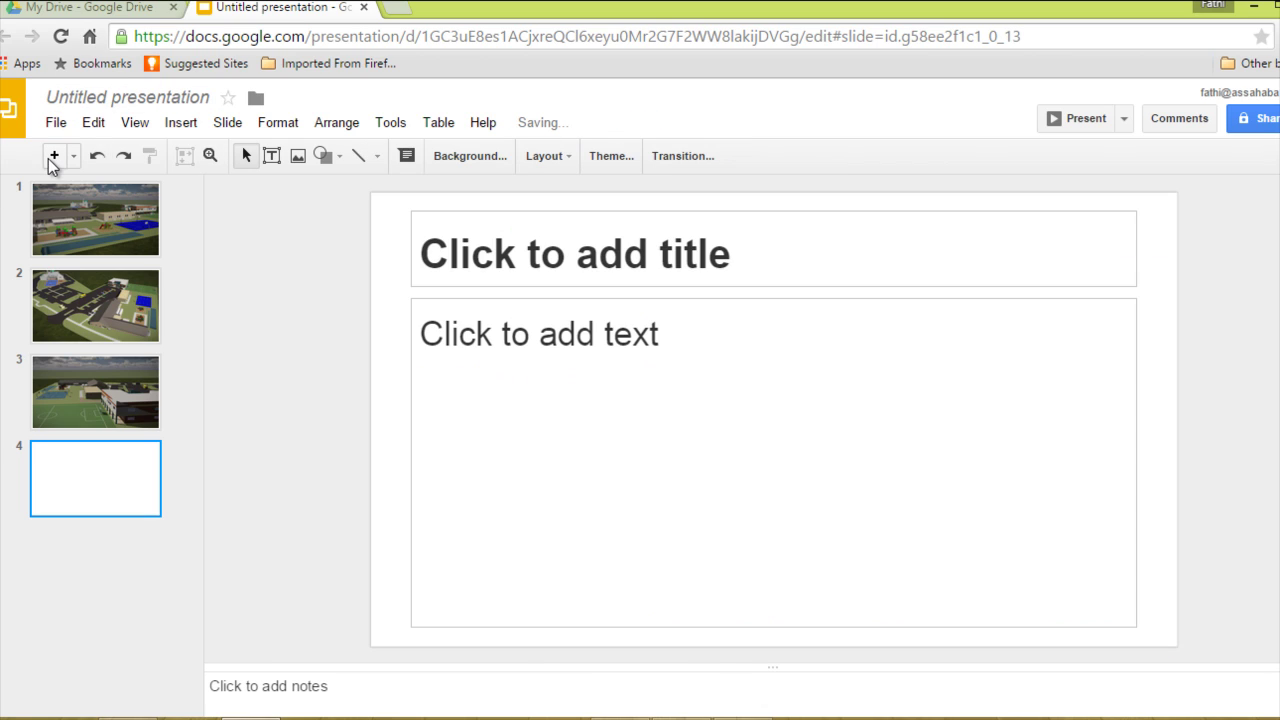
pyautogui.click(94, 125)
pyautogui.moveTo(181, 124)
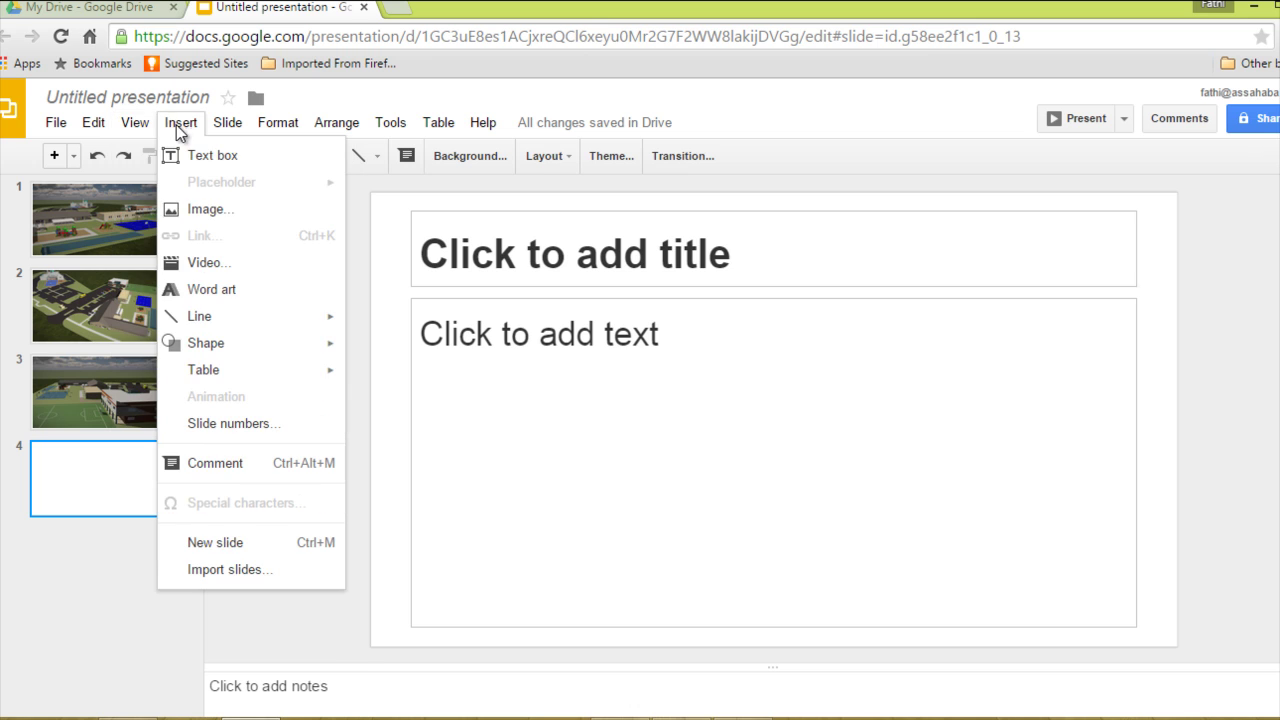
pyautogui.click(213, 212)
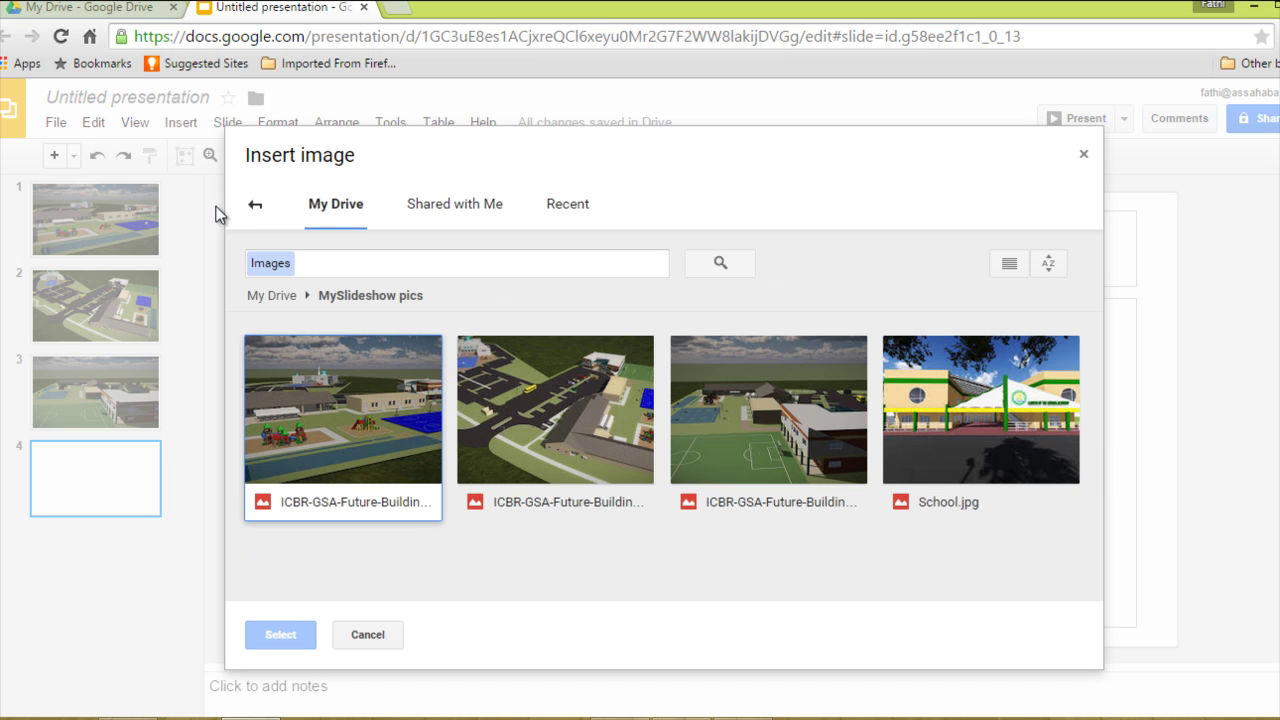
pyautogui.doubleClick(975, 388)
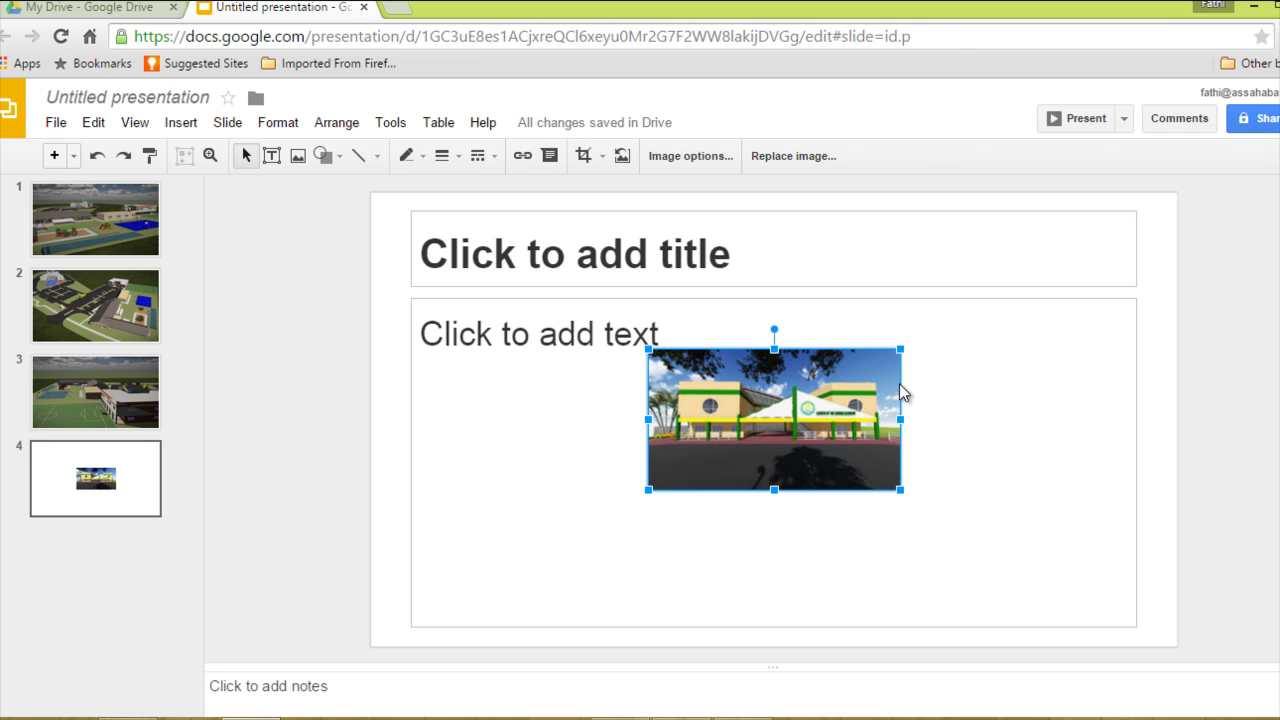
pyautogui.press('Home')
pyautogui.click(139, 475)
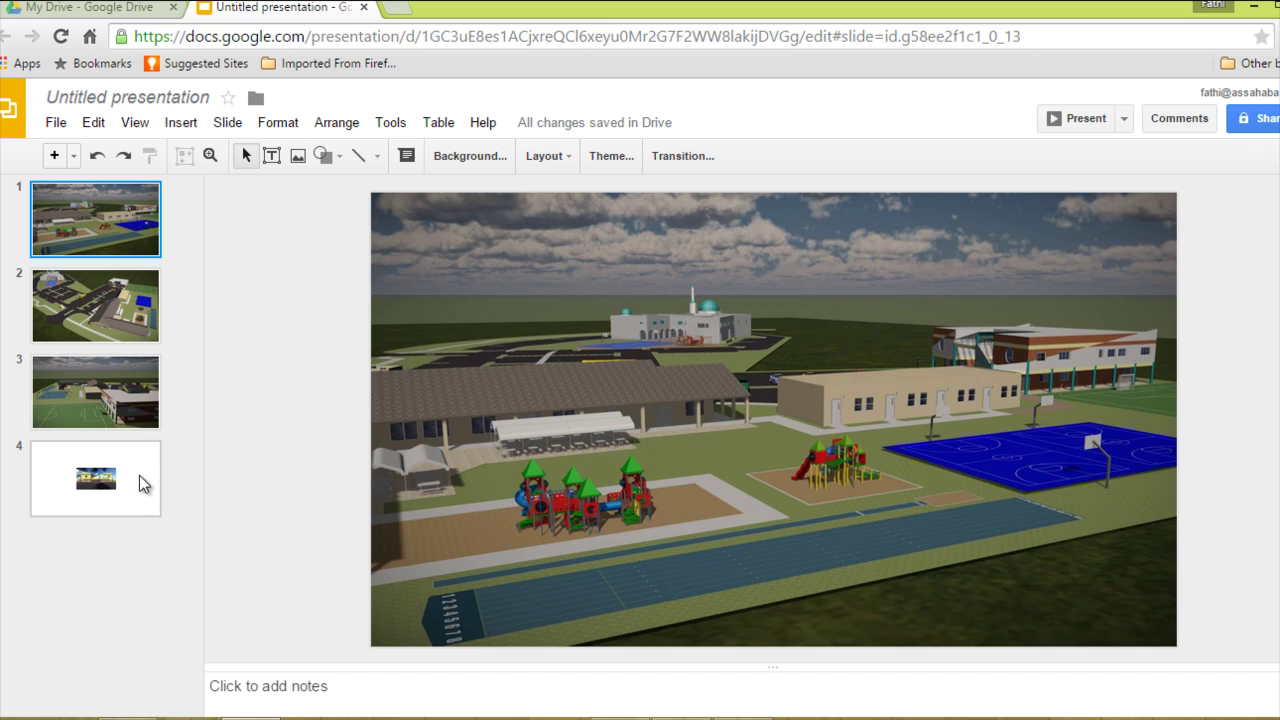
pyautogui.click(98, 125)
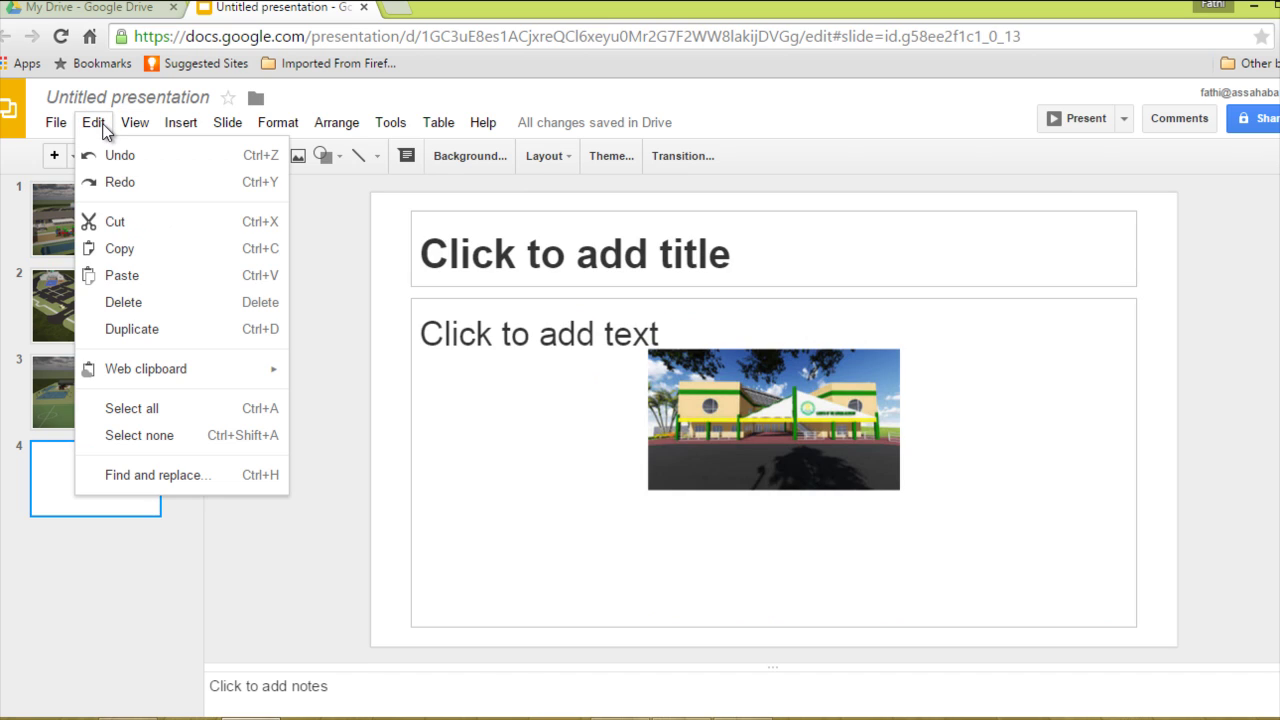
pyautogui.click(124, 302)
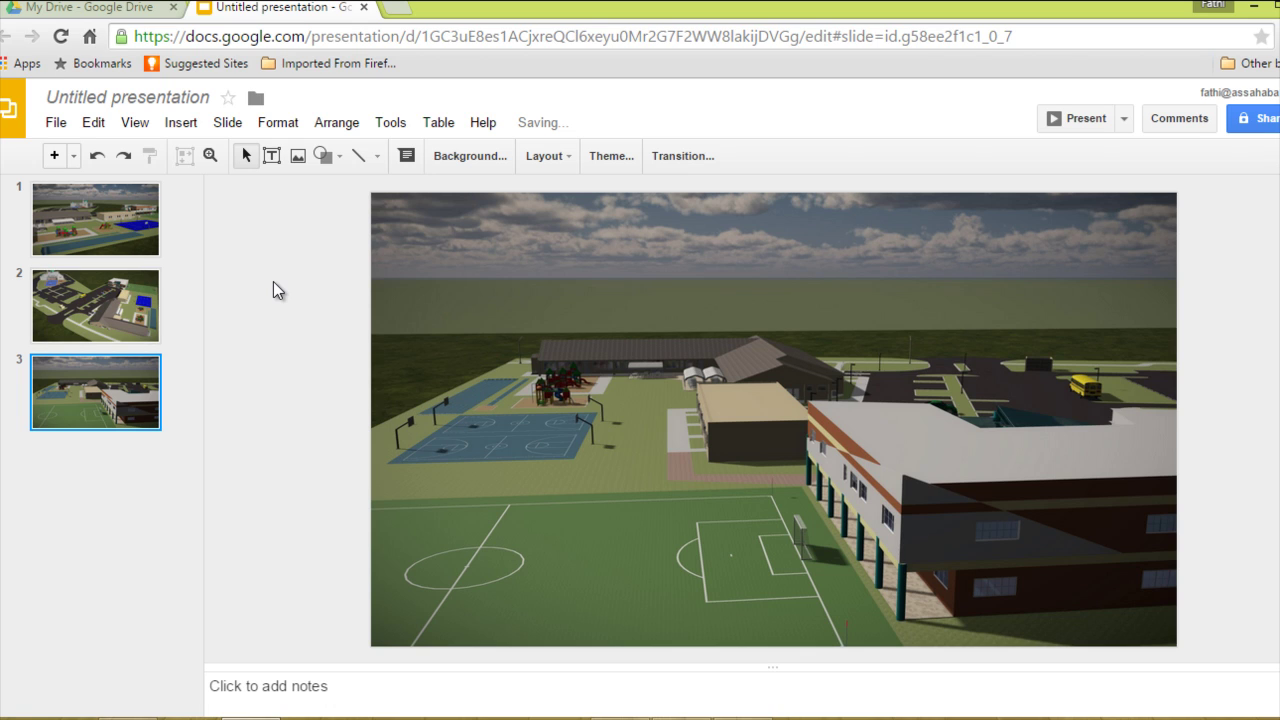
# Name the presentation 'Myslideshow' when prompted while starting to share
pyautogui.click(1259, 121)
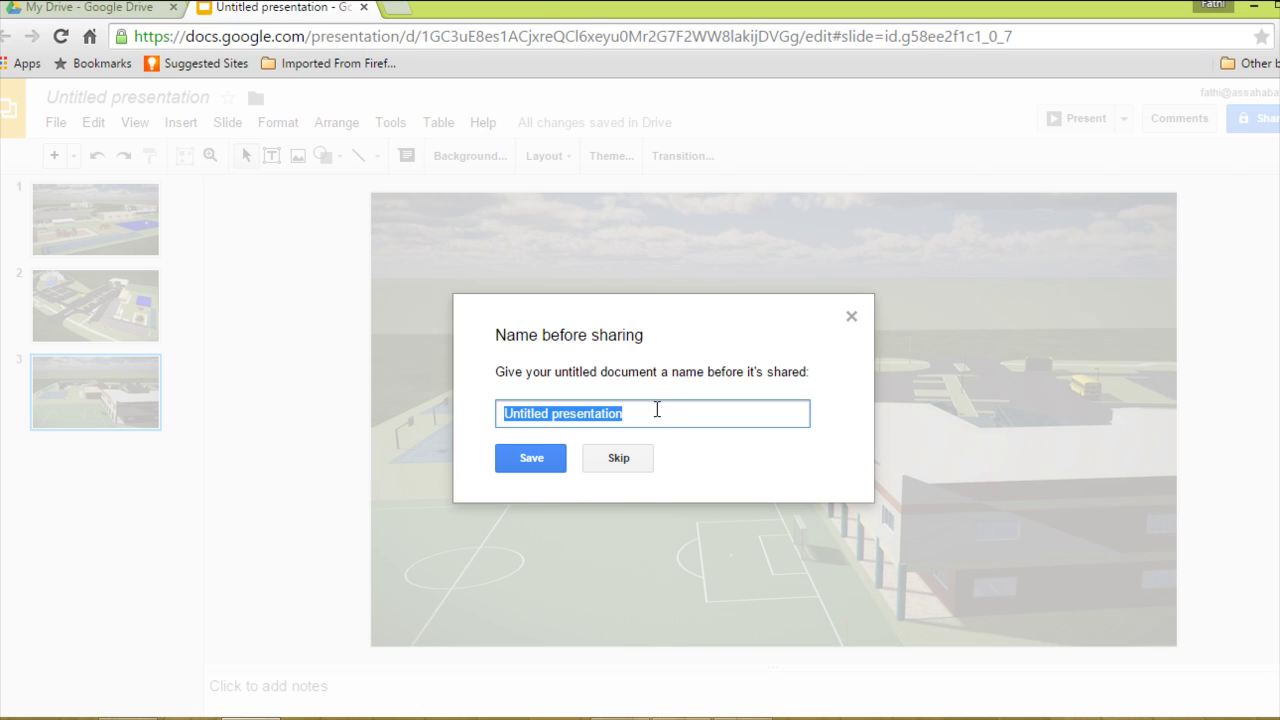
pyautogui.write('Mys')
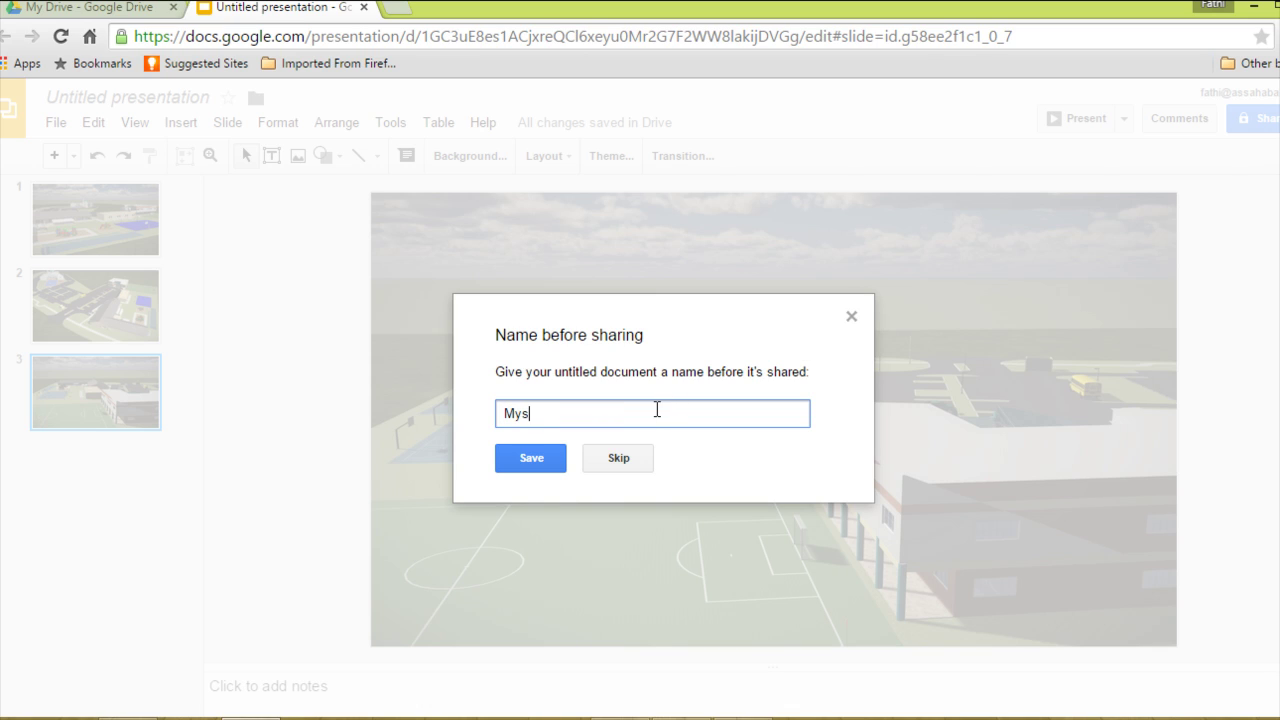
pyautogui.write('lideshow')
pyautogui.click(532, 457)
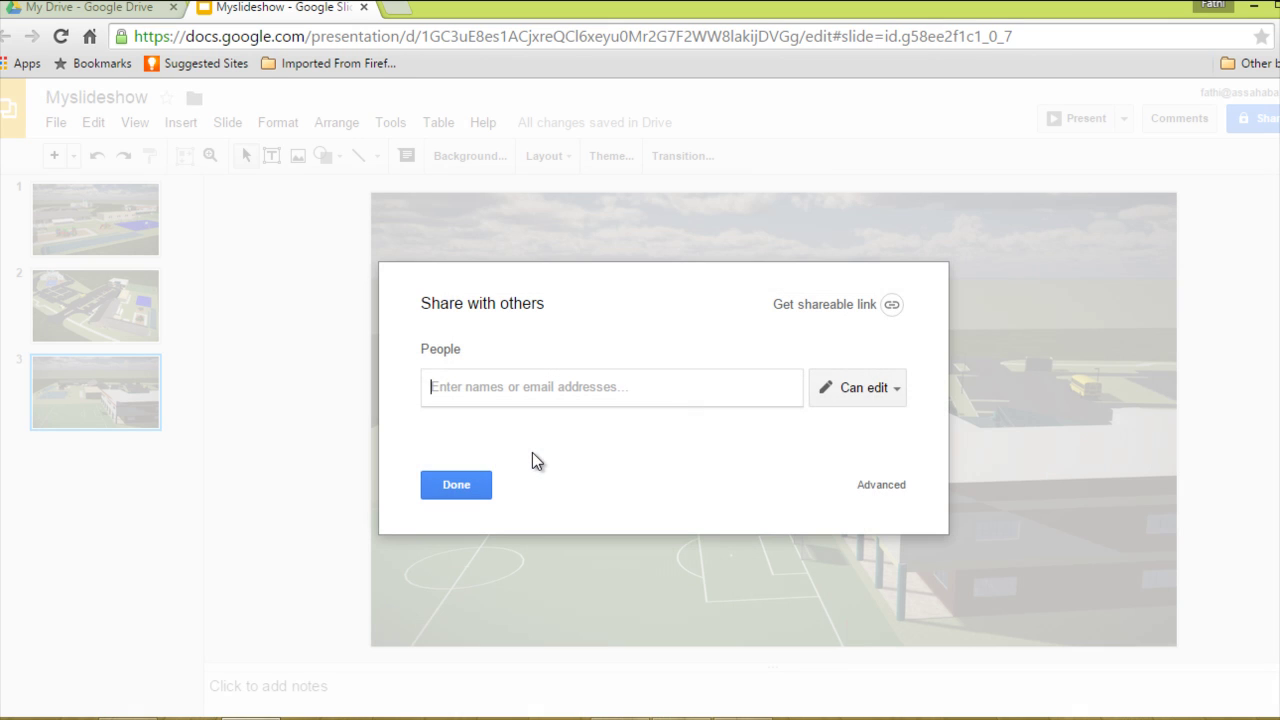
# Change the sharing permission from Can edit to Can view and close the sharing settings
pyautogui.click(899, 390)
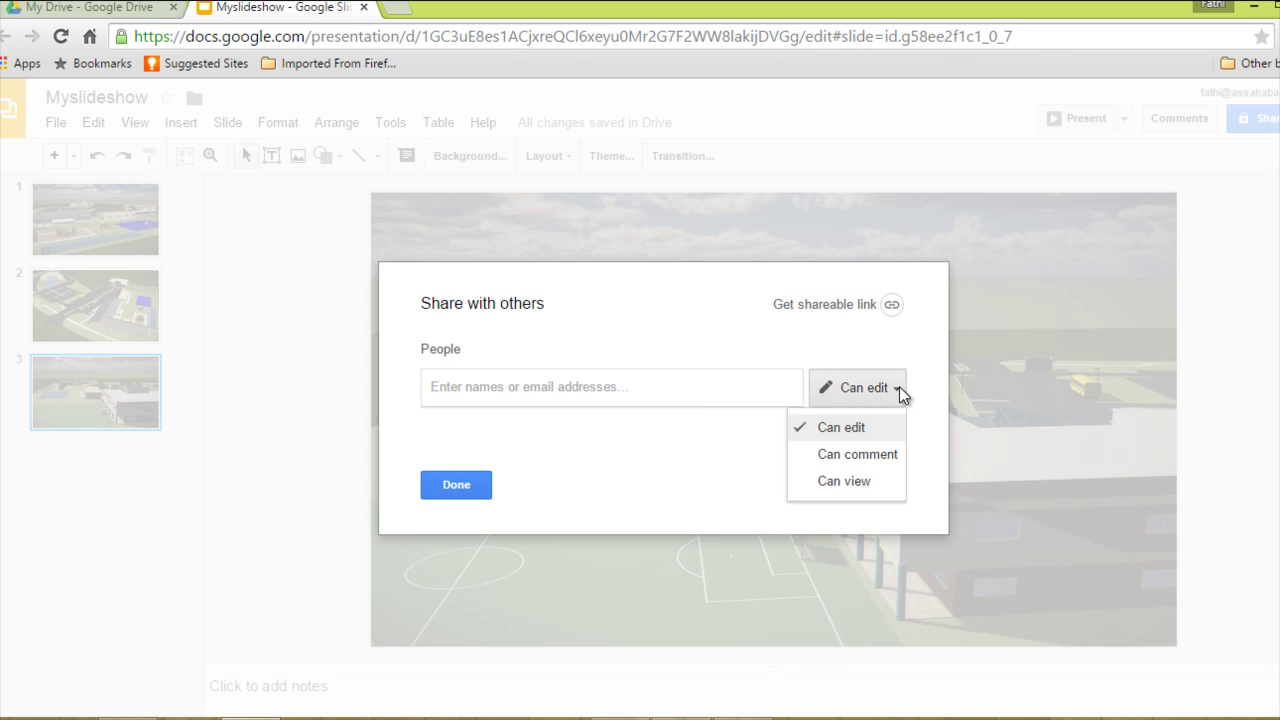
pyautogui.click(855, 485)
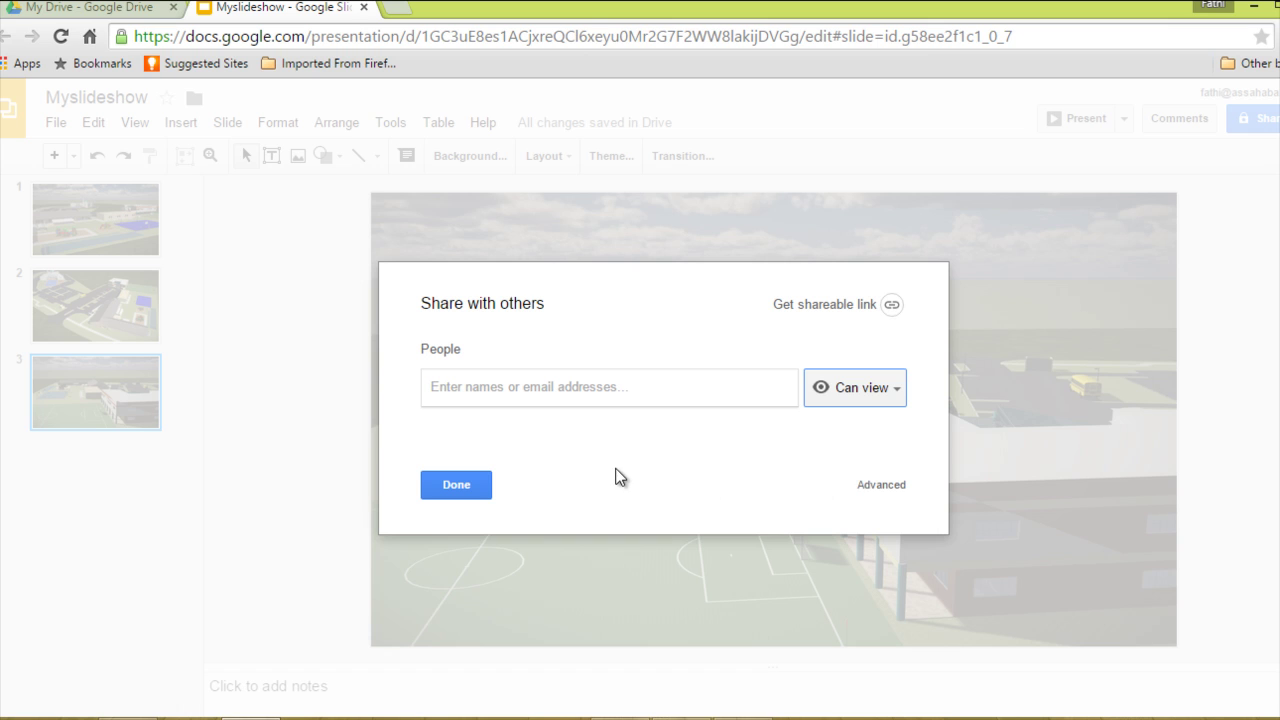
pyautogui.click(465, 488)
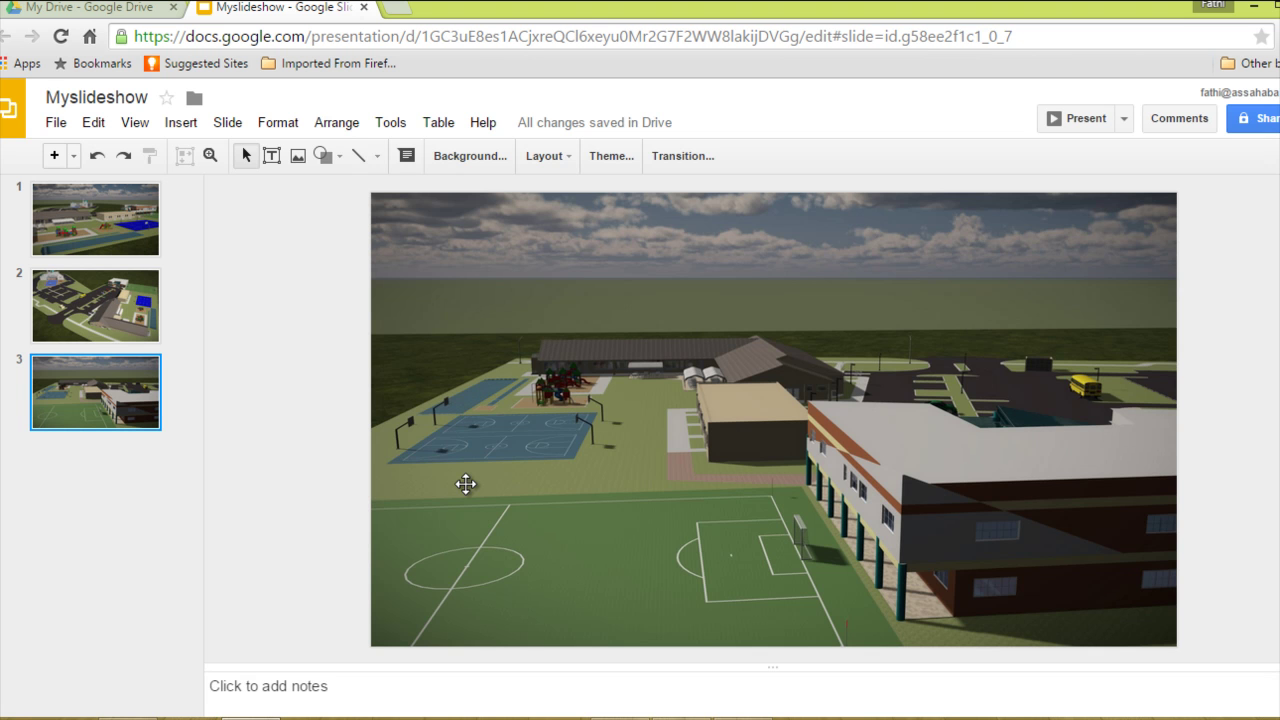
# Load the Google home page in a new browser tab
pyautogui.click(393, 9)
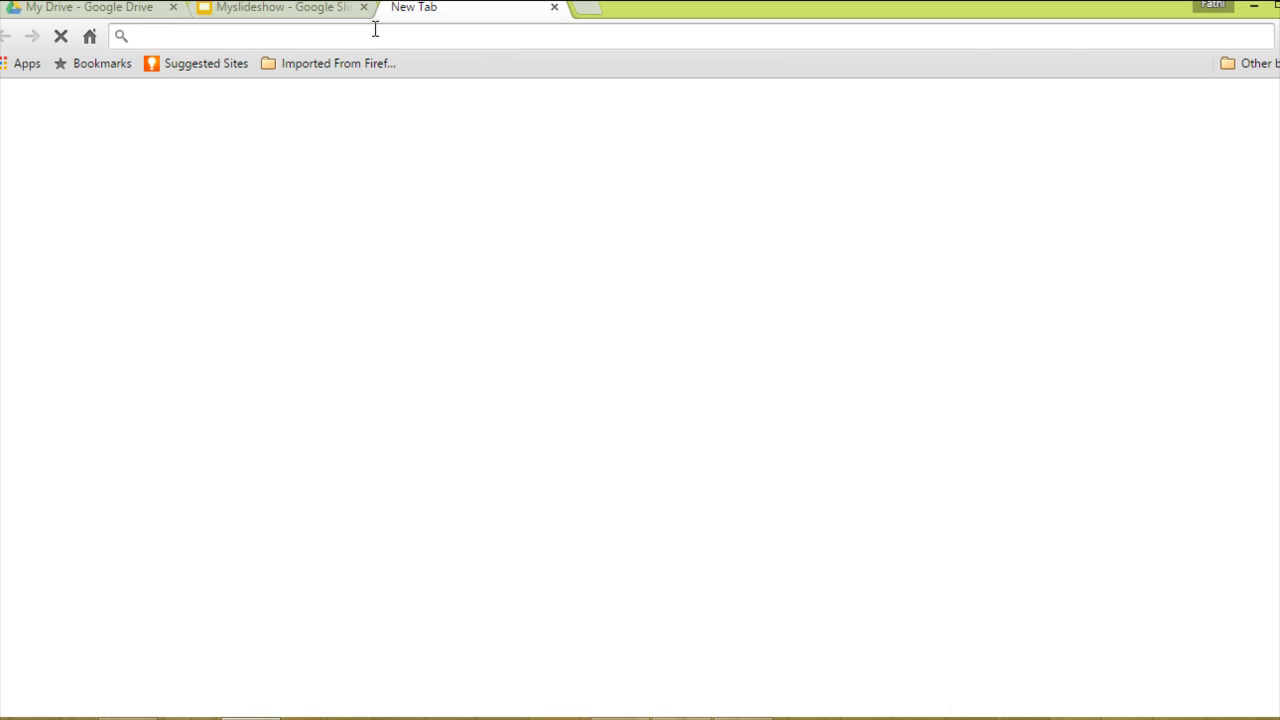
pyautogui.write('googl')
pyautogui.press('Return')
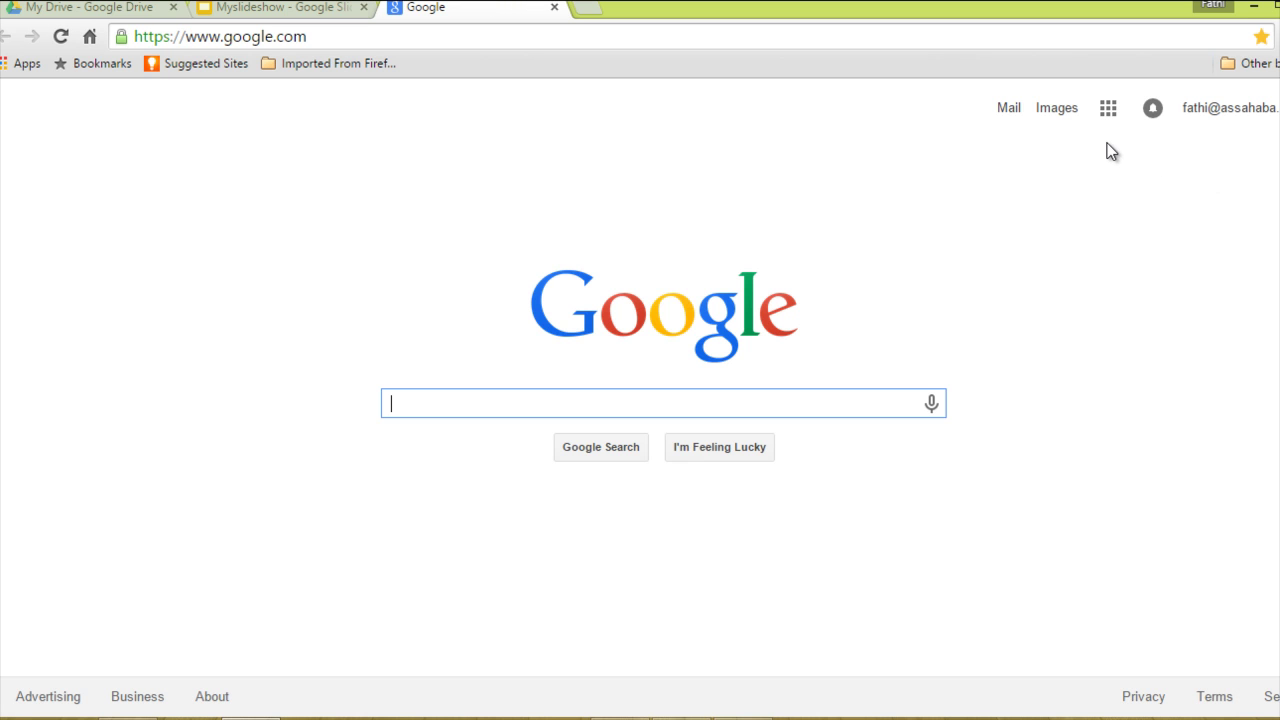
# Go to Google Sites through the apps grid's 'Even more from Google' product list
pyautogui.click(1107, 112)
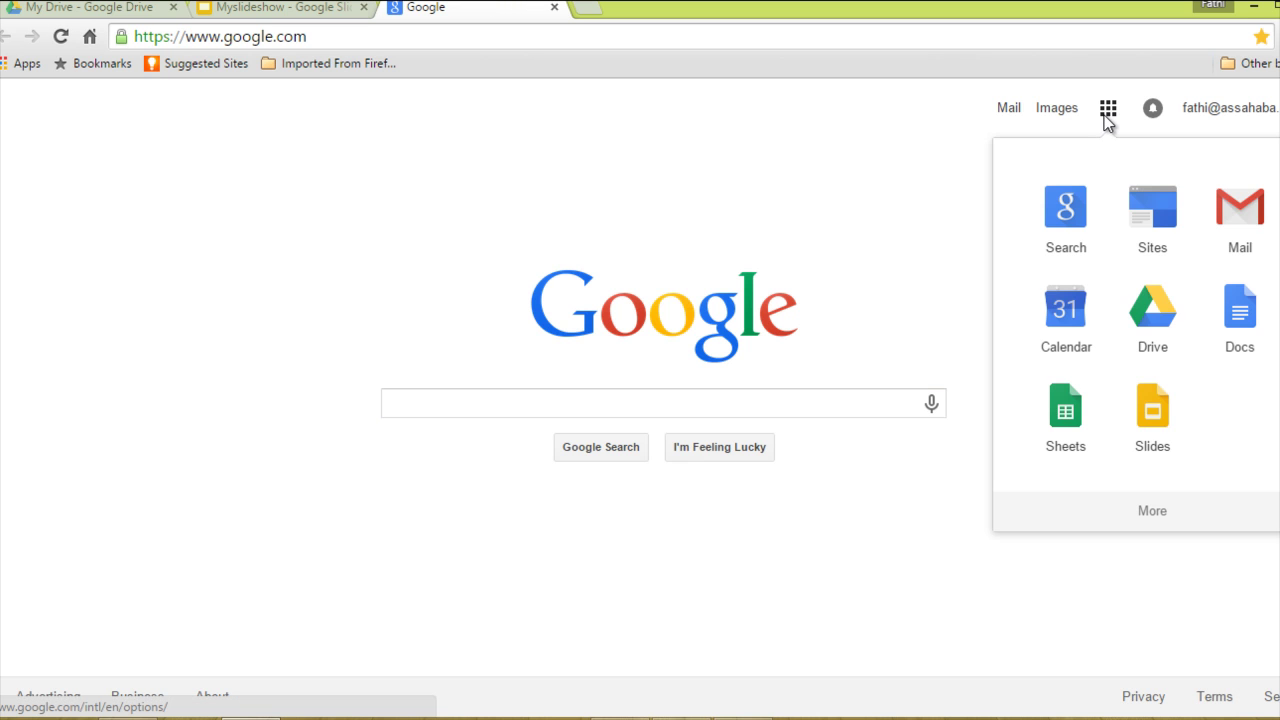
pyautogui.click(1155, 512)
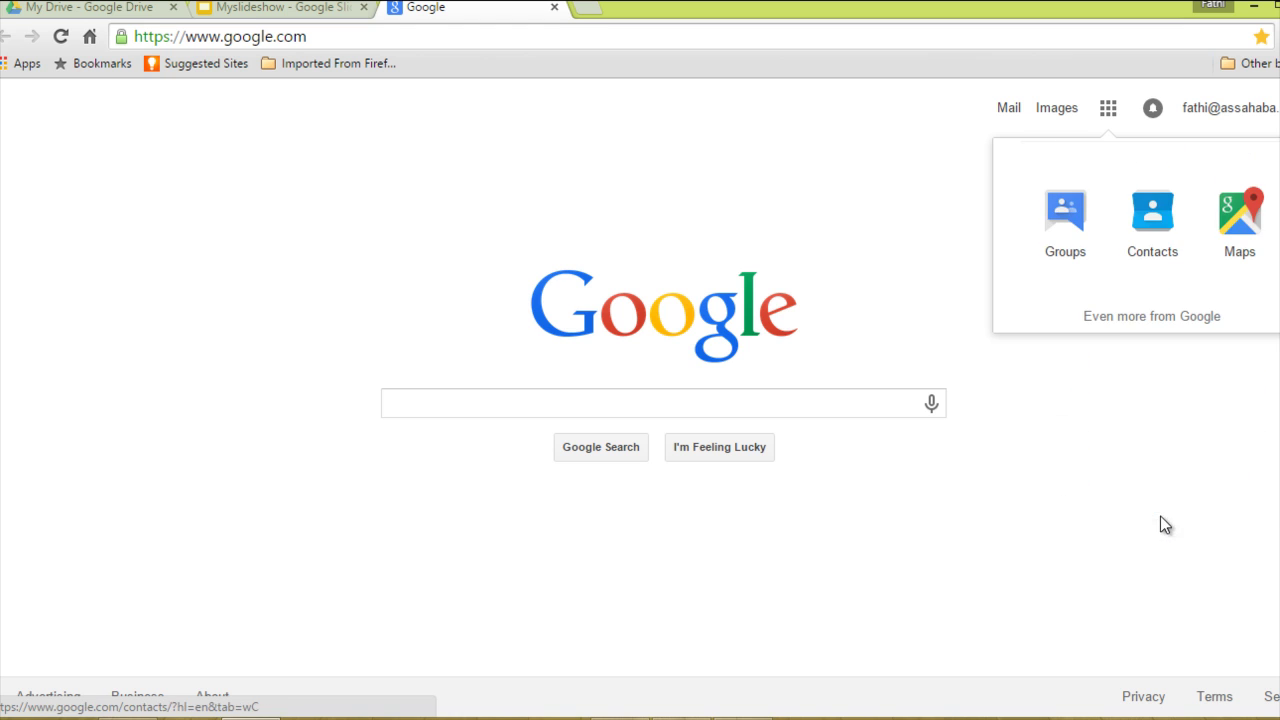
pyautogui.click(1177, 314)
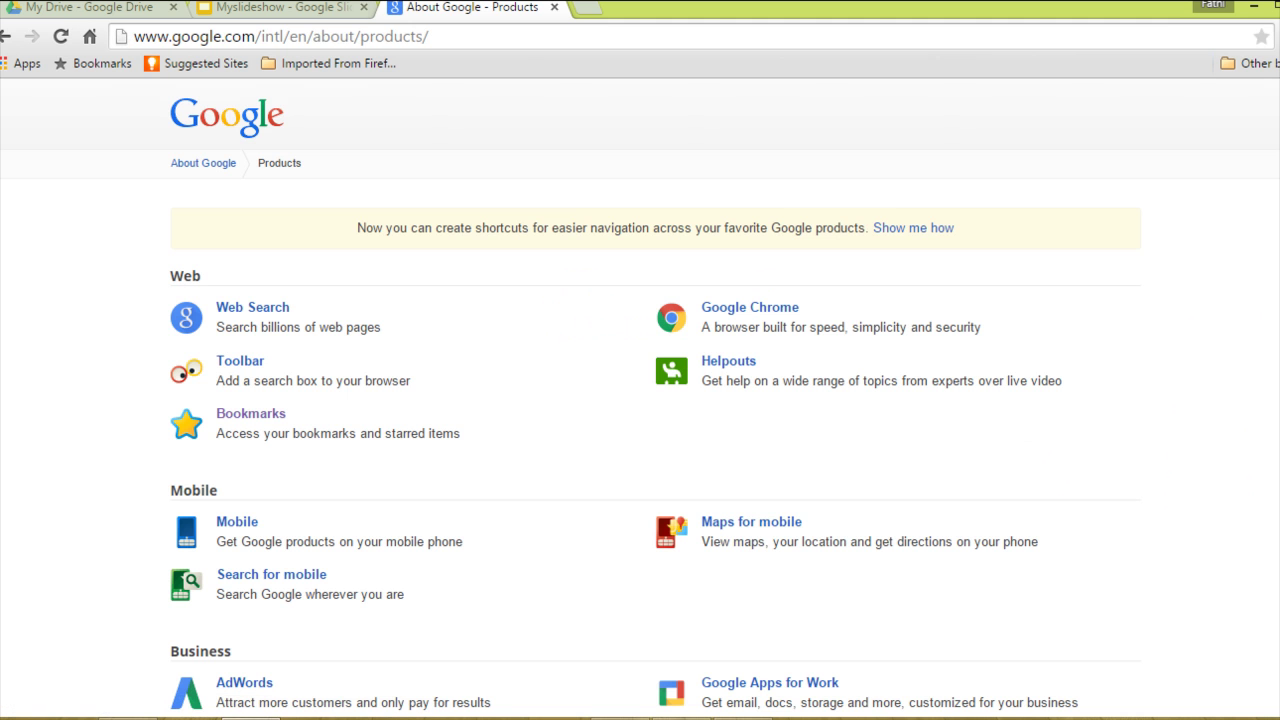
pyautogui.scroll(-9, 669, 301)
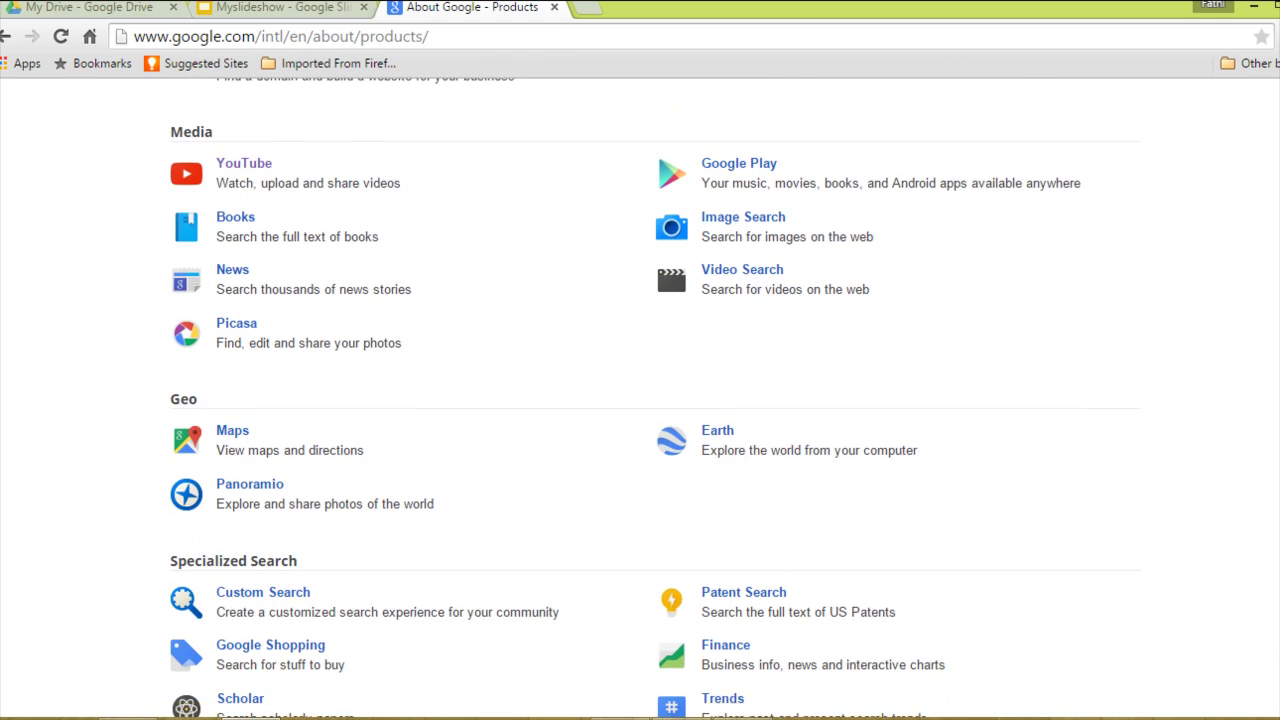
pyautogui.scroll(-2, 655, 400)
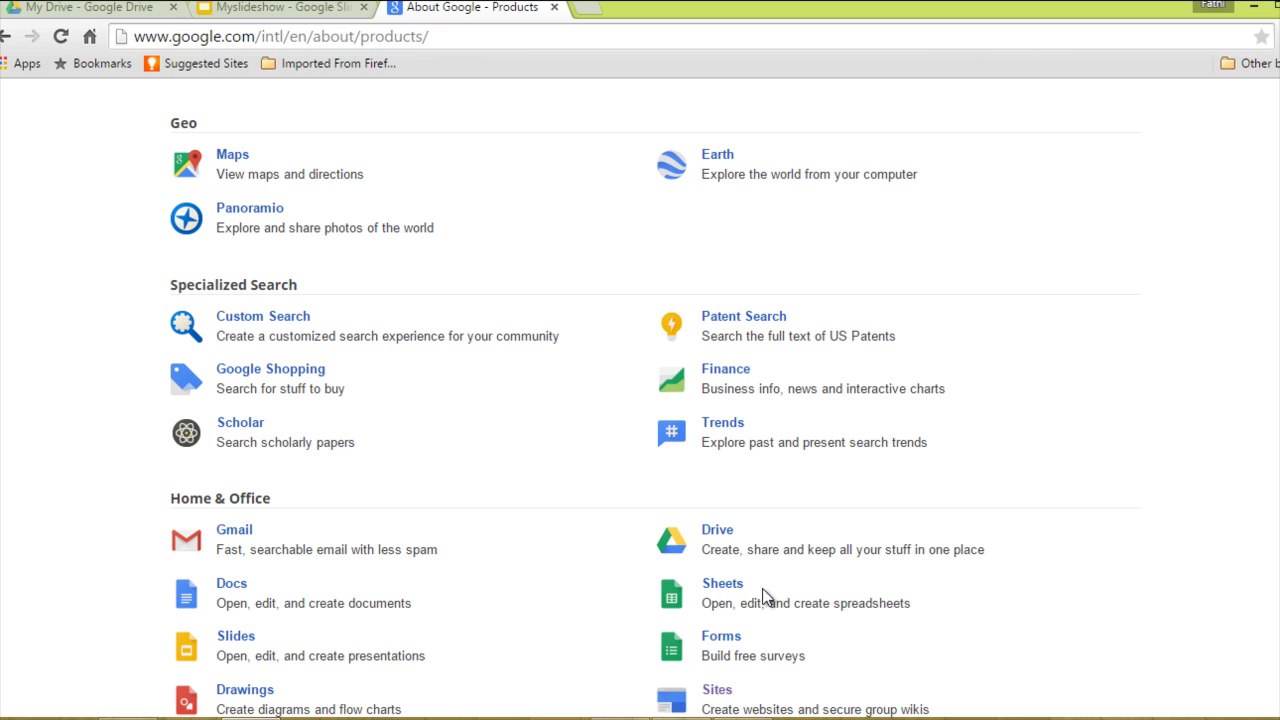
pyautogui.click(715, 692)
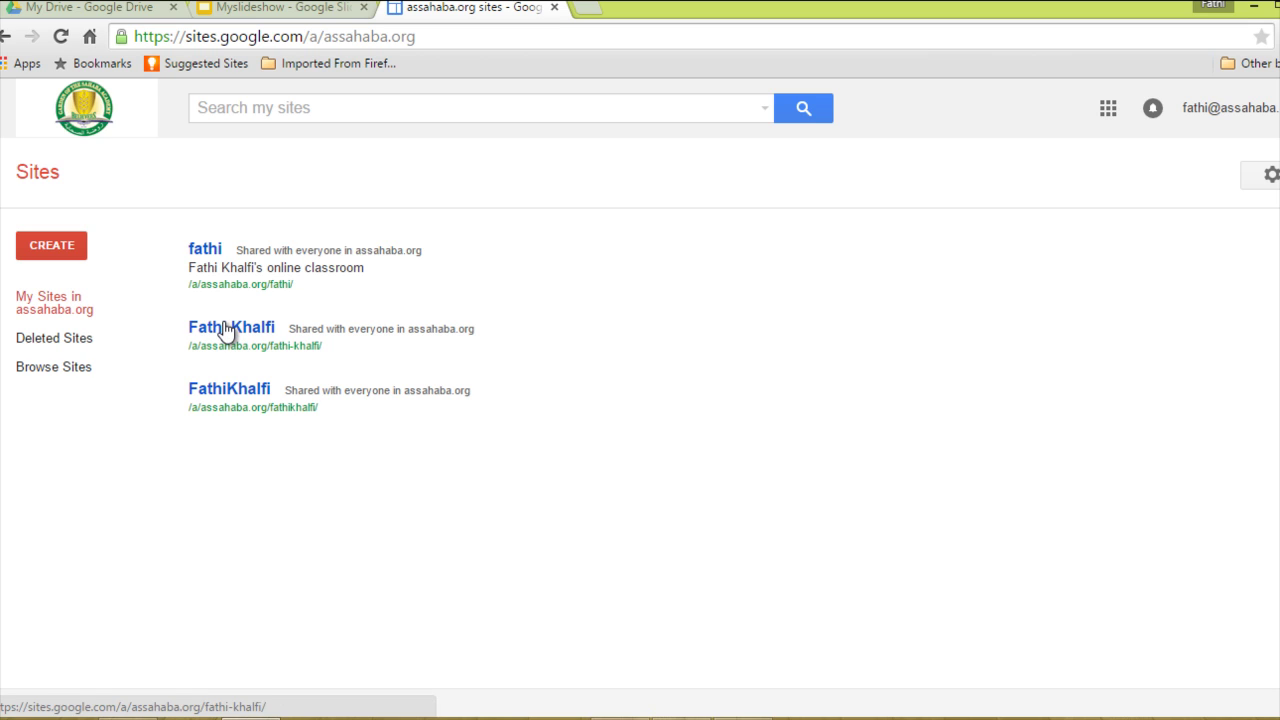
# Open the Products/Services page of the second site, the one with the laptop and camera photo
pyautogui.click(201, 251)
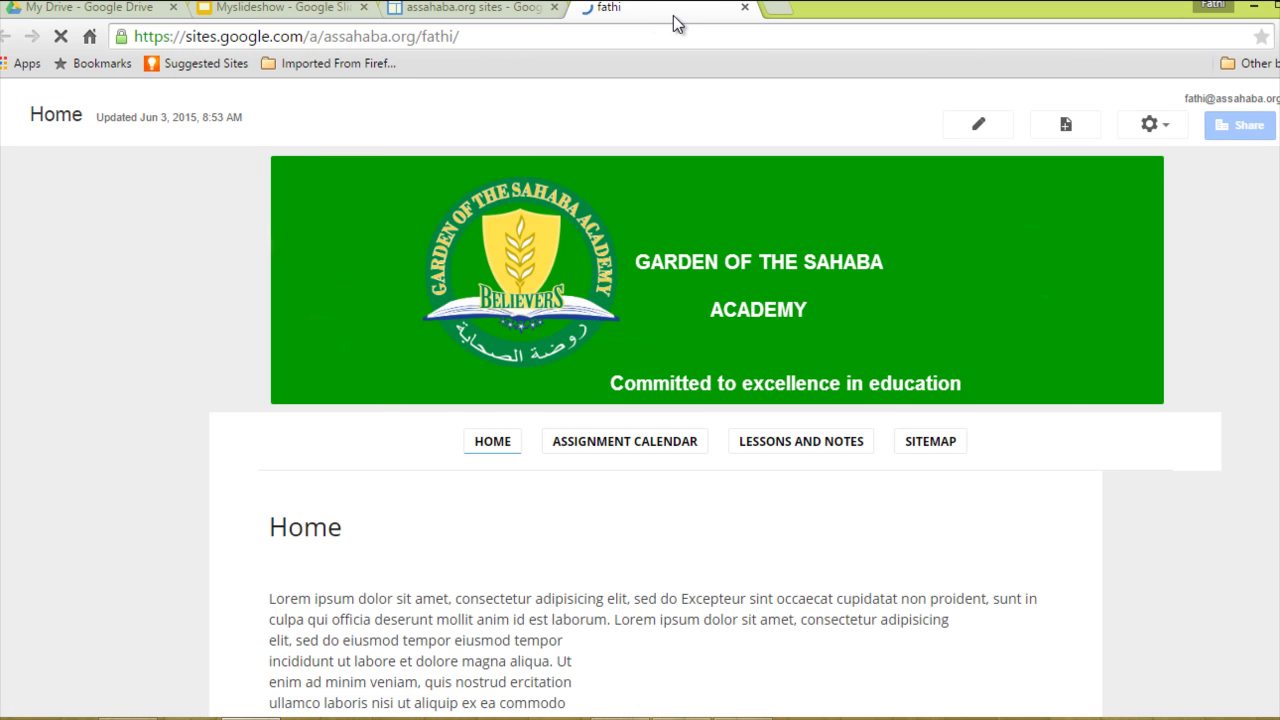
pyautogui.click(744, 8)
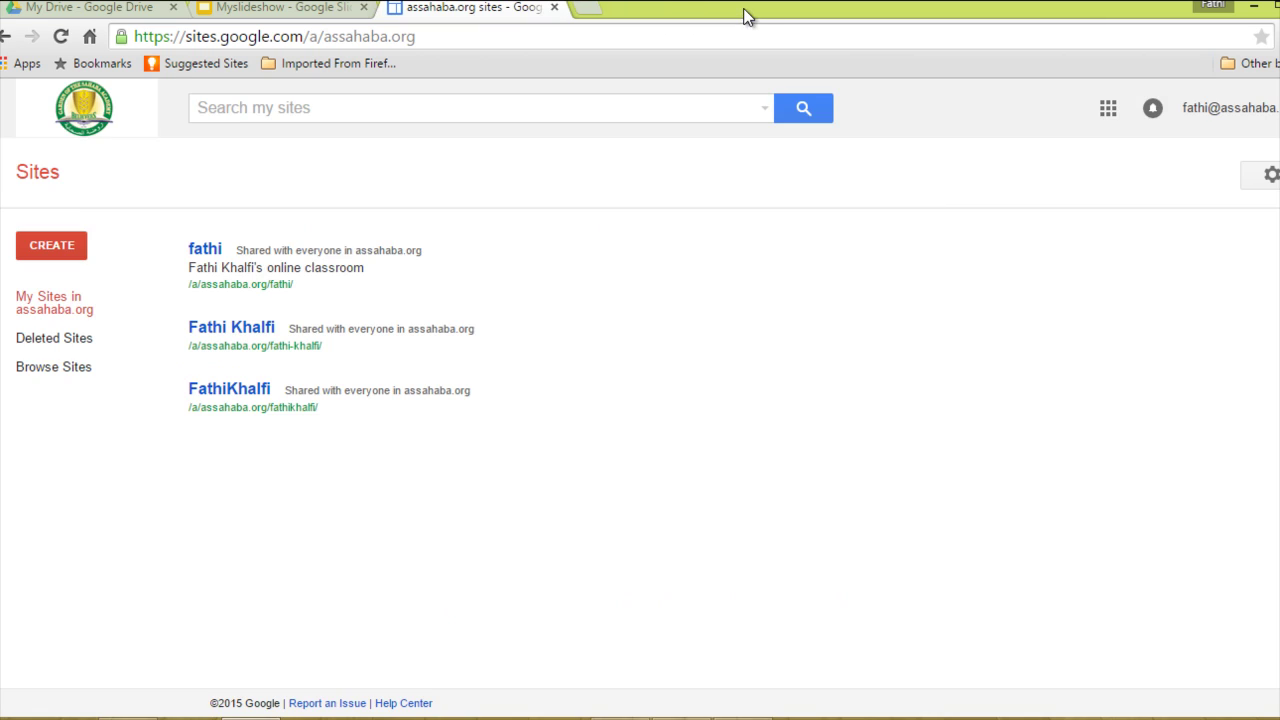
pyautogui.click(246, 336)
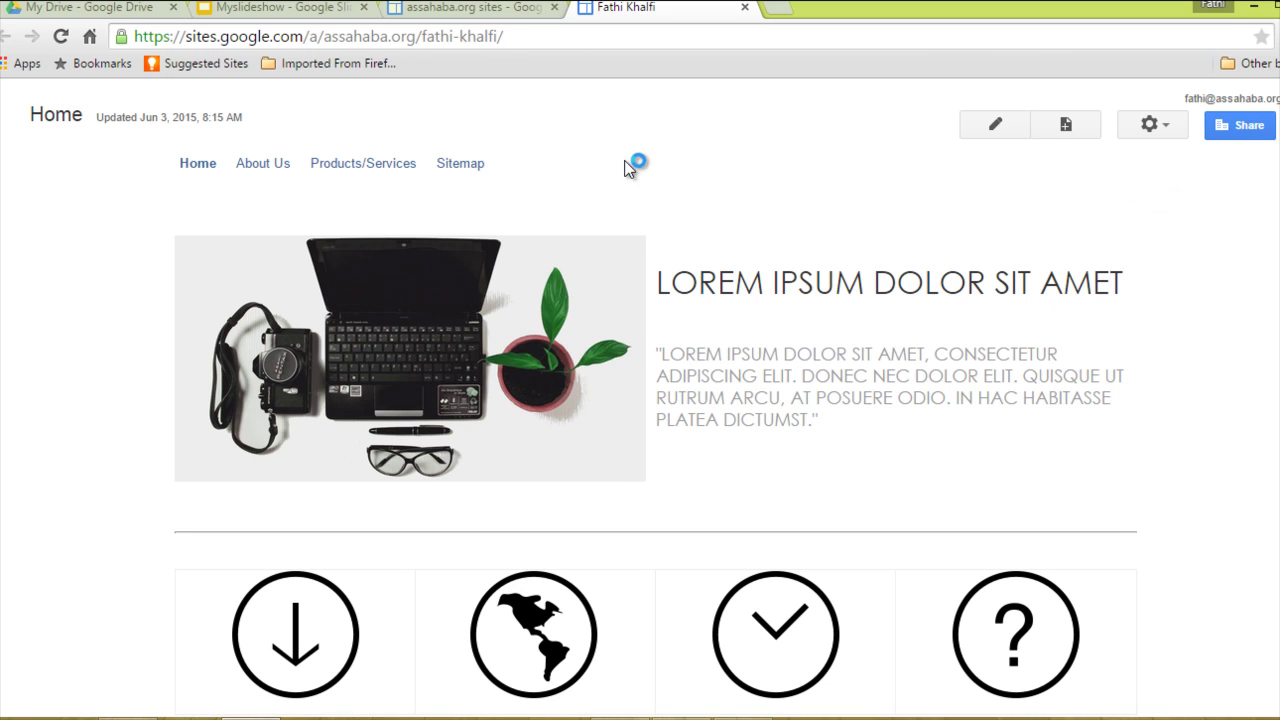
pyautogui.click(364, 176)
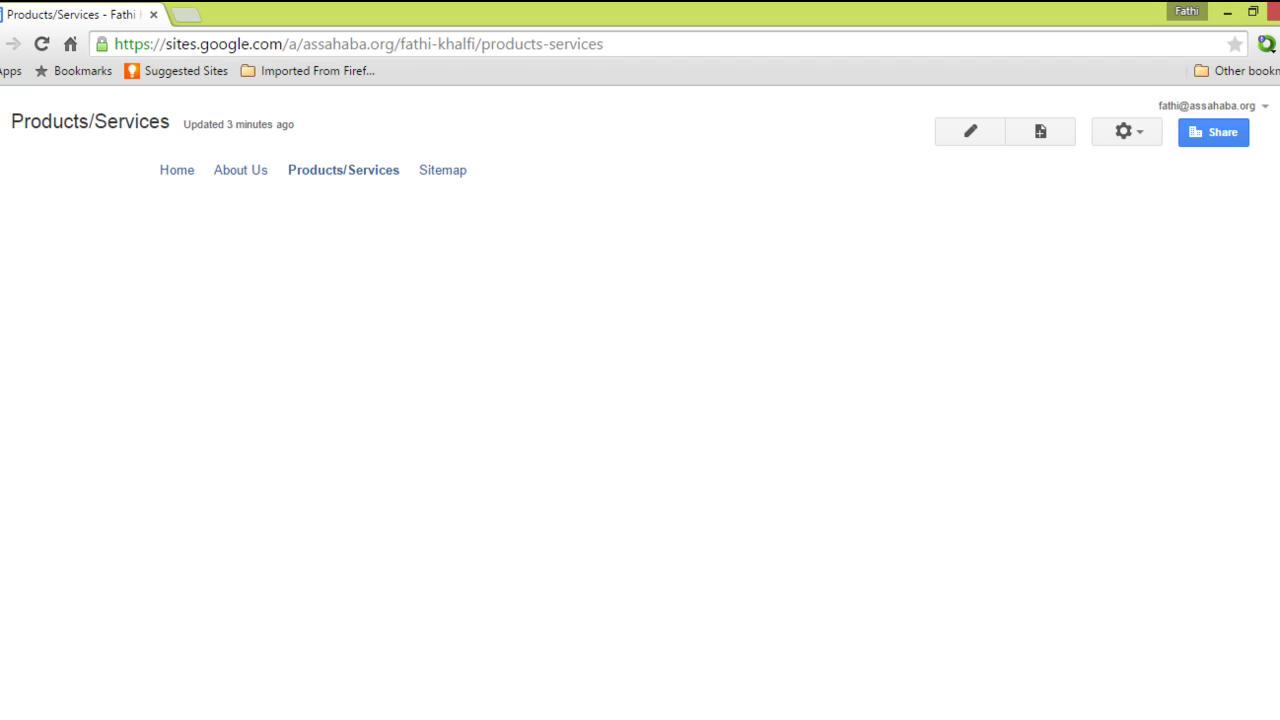
# Edit the Products/Services page and centre its main content area
pyautogui.click(990, 145)
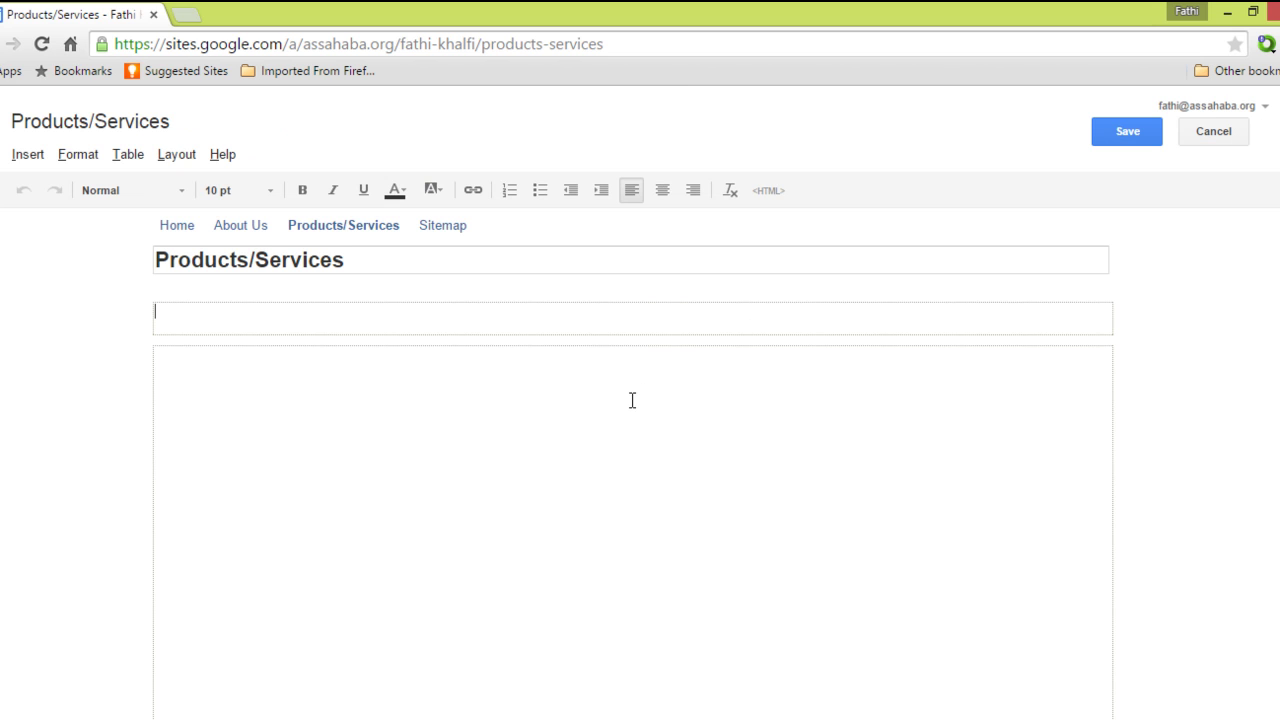
pyautogui.click(256, 388)
pyautogui.hotkey('ctrl', 'e')
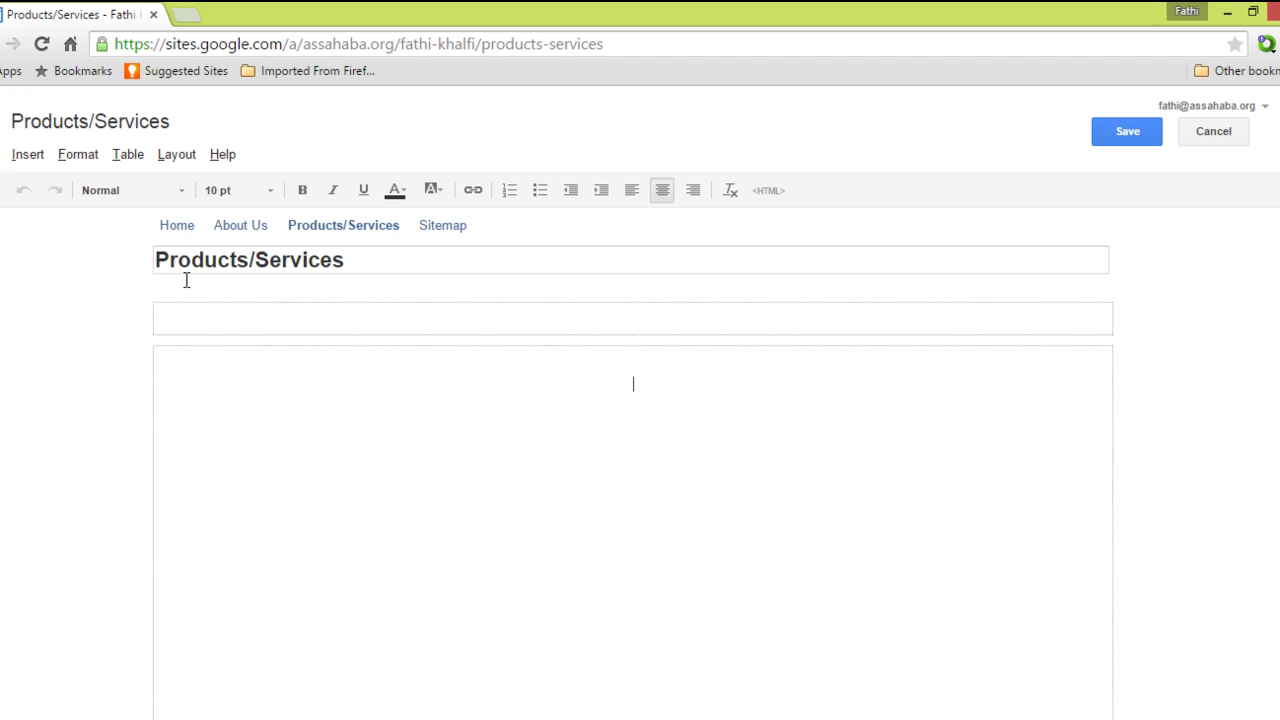
# Bring up the Drive presentations chooser via Insert > Drive > Presentation
pyautogui.click(29, 158)
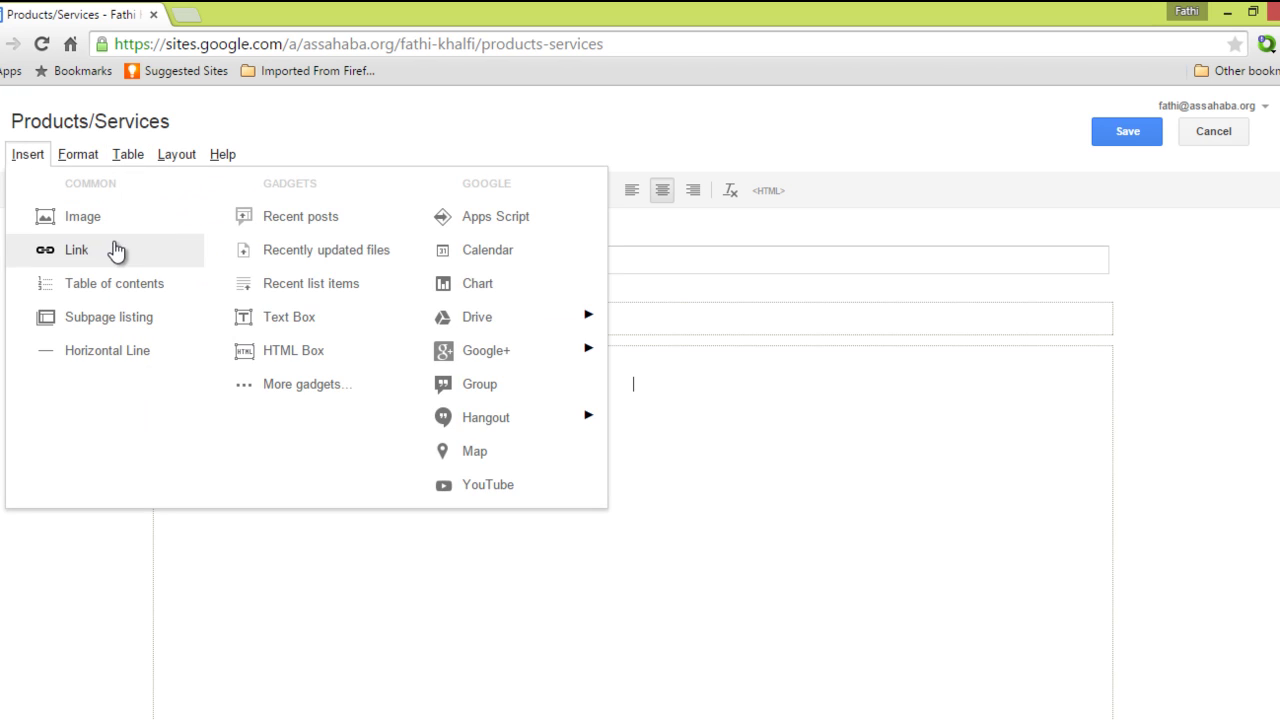
pyautogui.moveTo(527, 320)
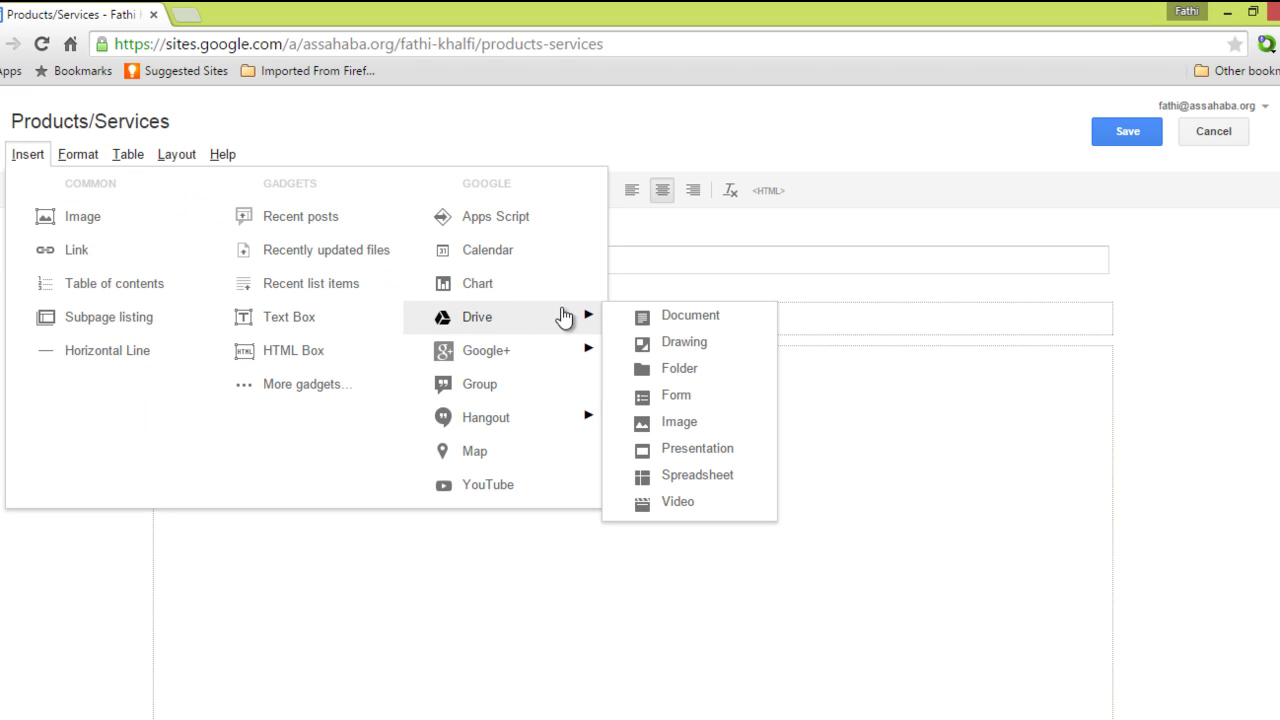
pyautogui.click(679, 455)
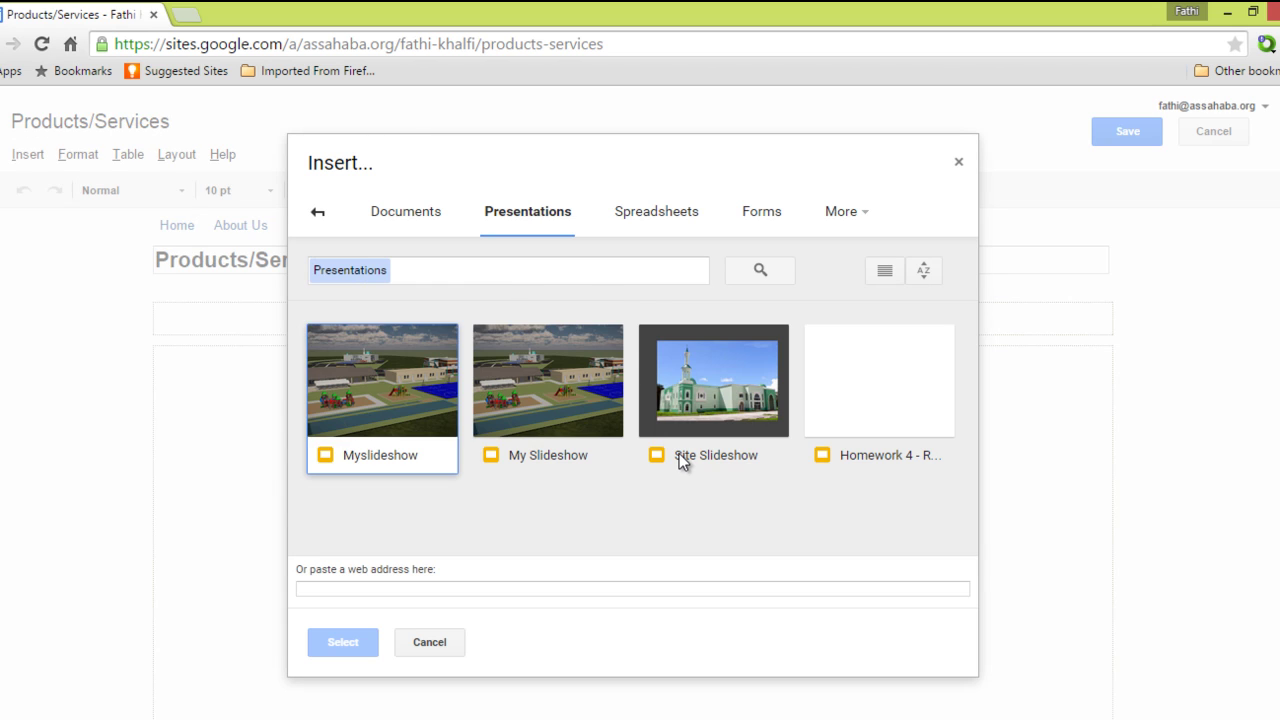
# Insert Myslideshow at Medium (555px) size, starting as soon as the player loads
pyautogui.doubleClick(413, 414)
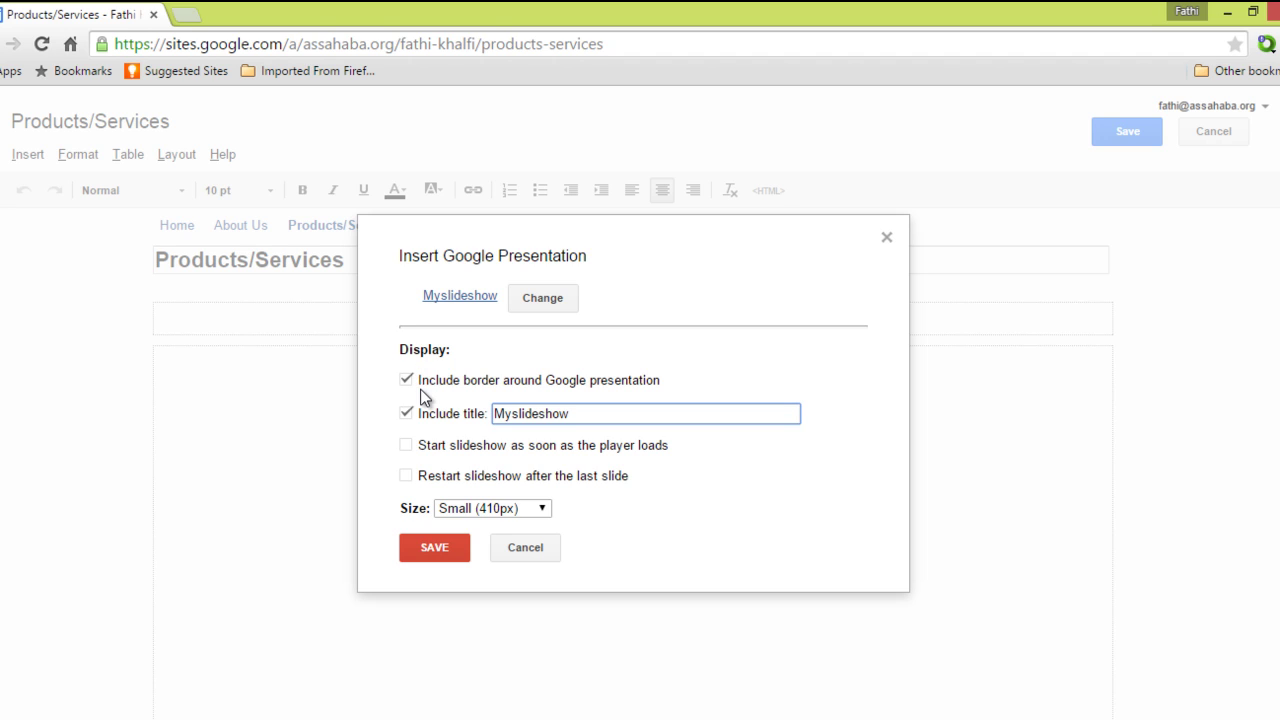
pyautogui.click(410, 448)
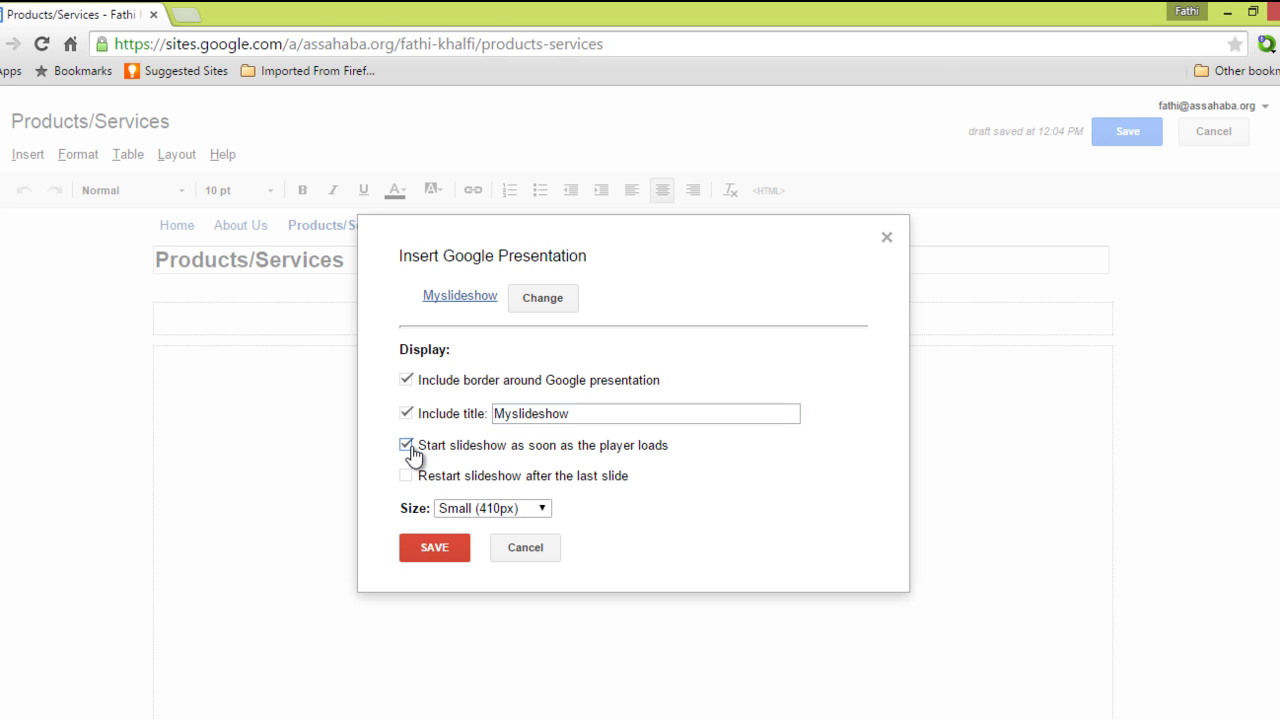
pyautogui.click(545, 509)
pyautogui.click(521, 545)
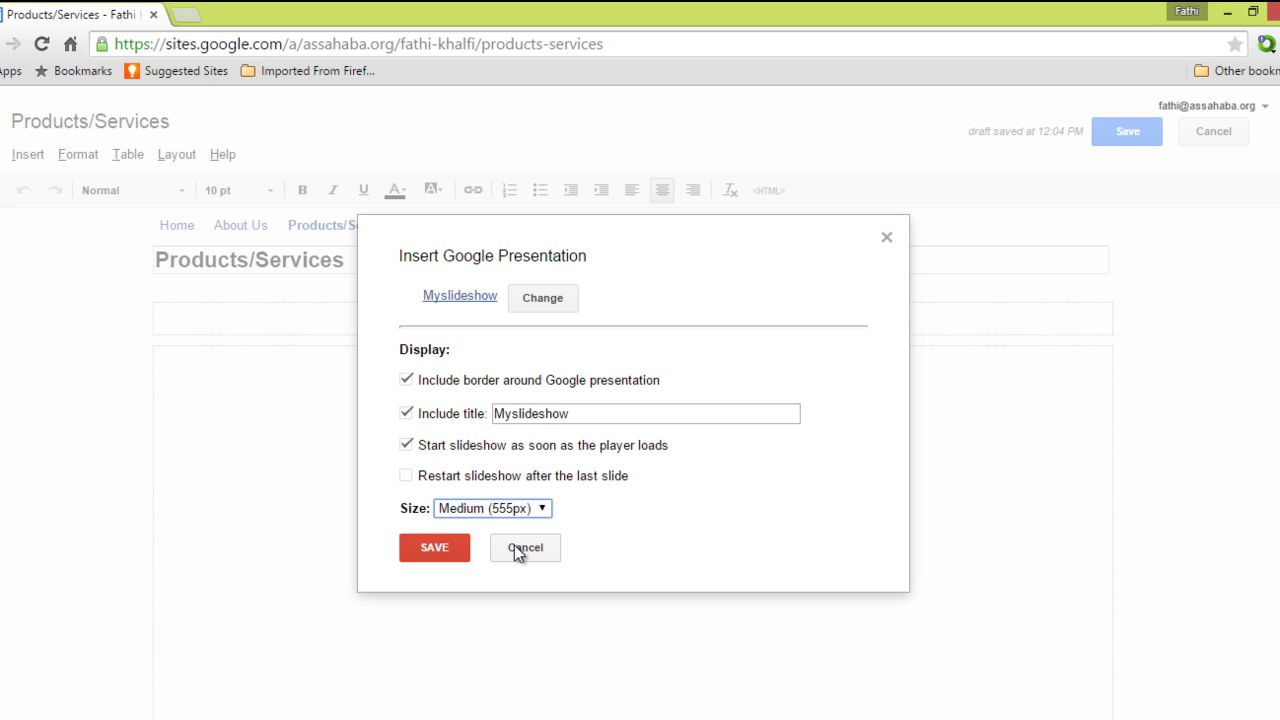
pyautogui.click(463, 552)
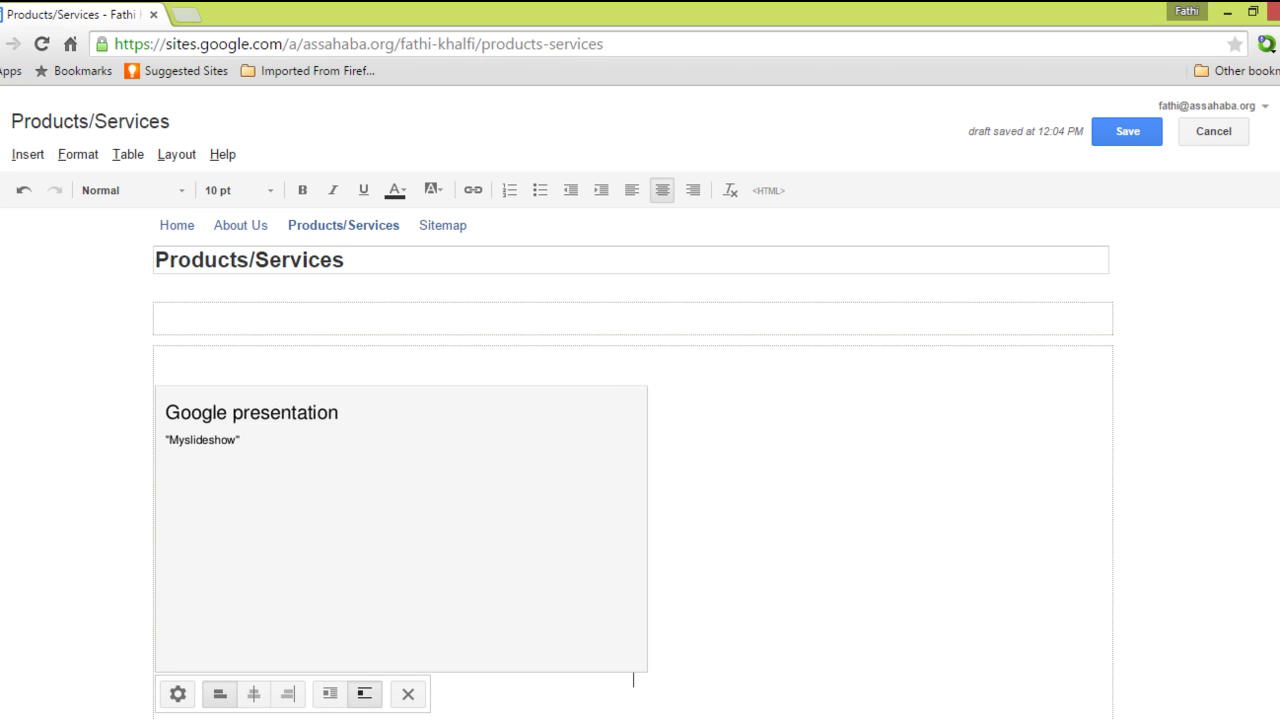
# Centre-align the embedded Myslideshow presentation and save the Products/Services page
pyautogui.scroll(-1, 771, 317)
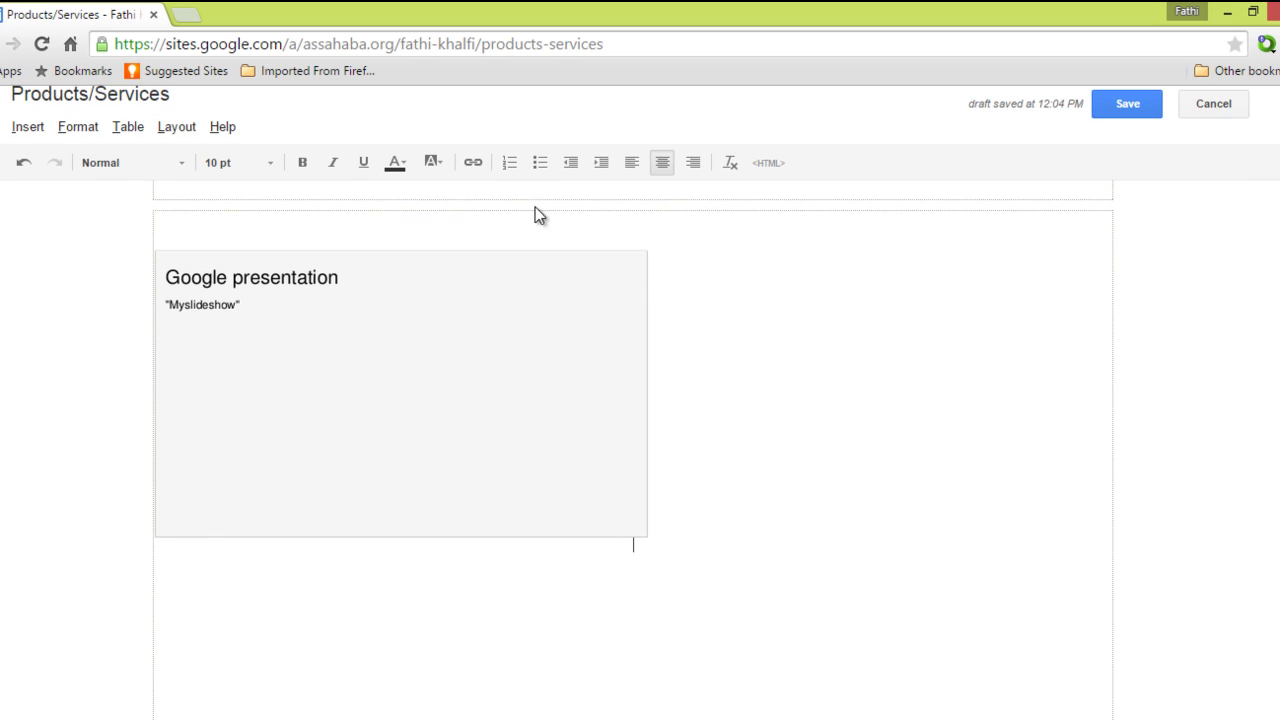
pyautogui.click(576, 303)
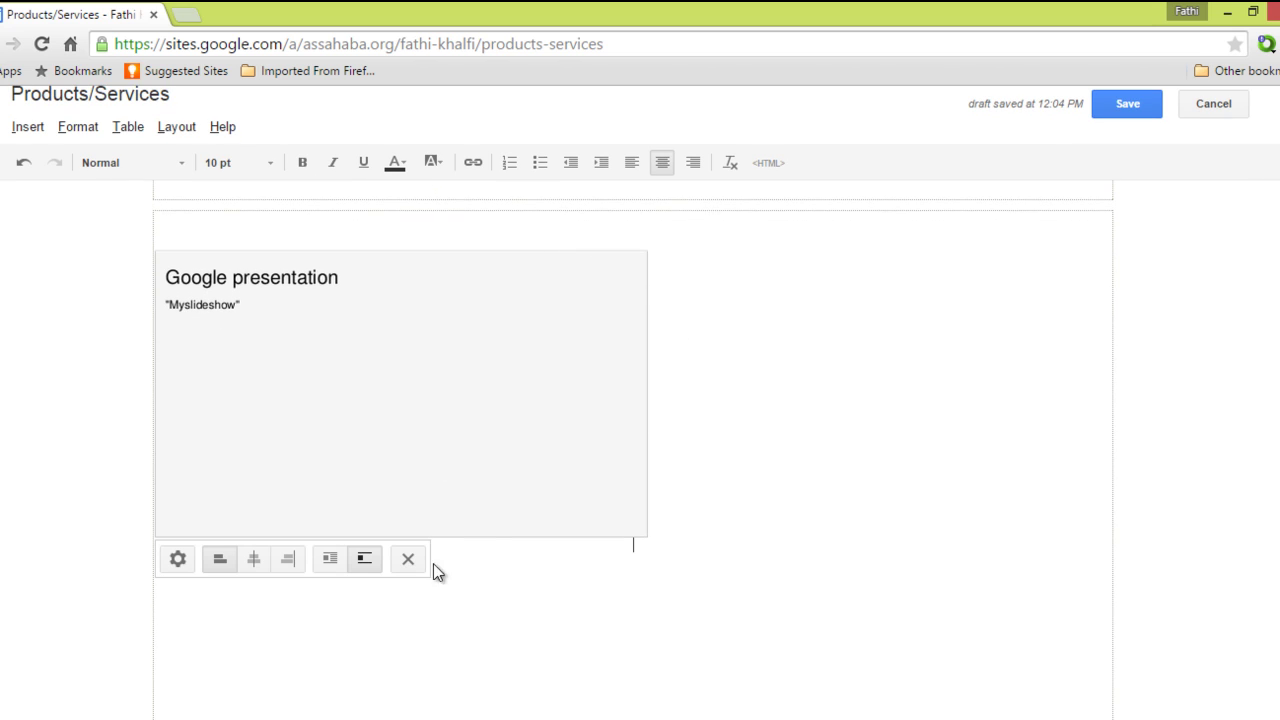
pyautogui.click(251, 553)
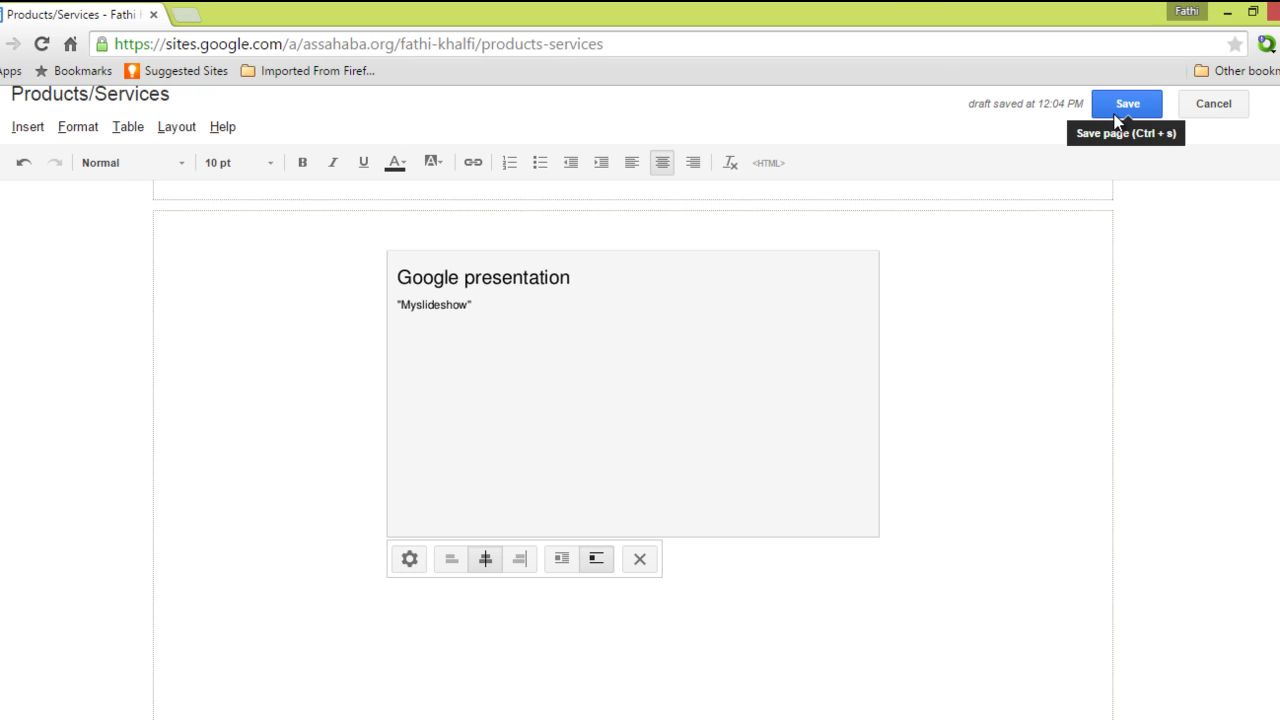
pyautogui.click(1118, 110)
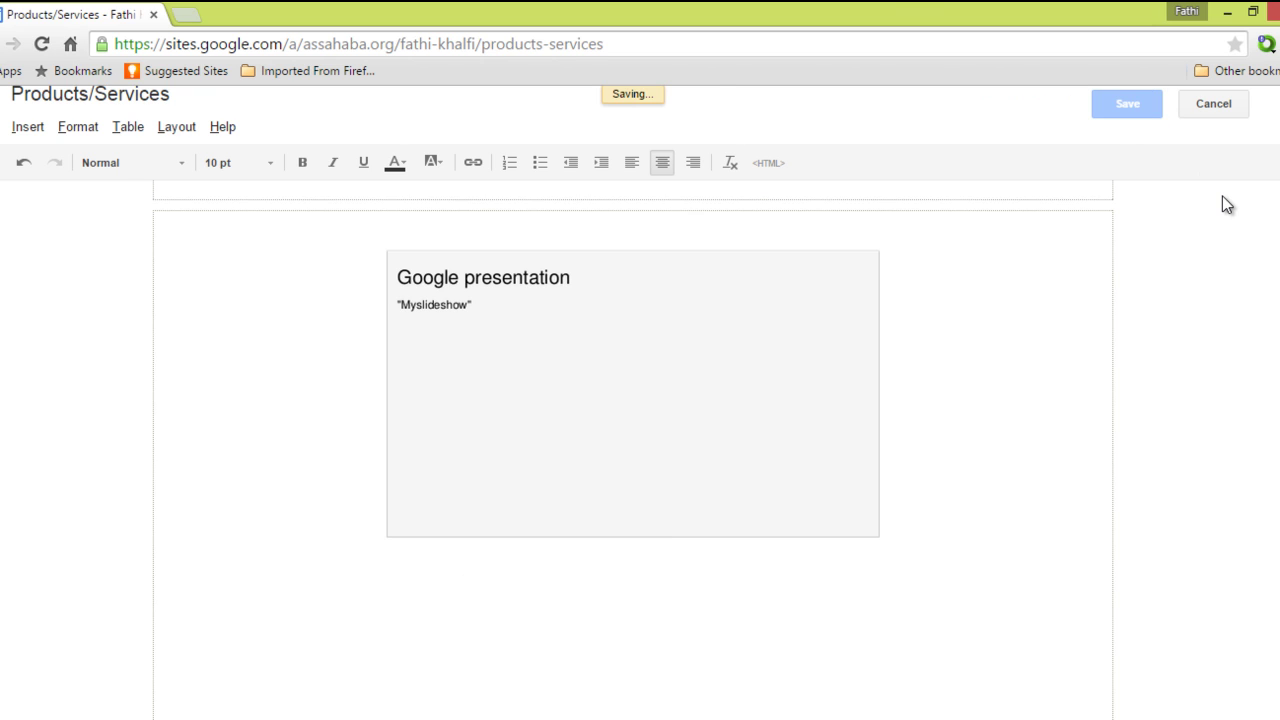